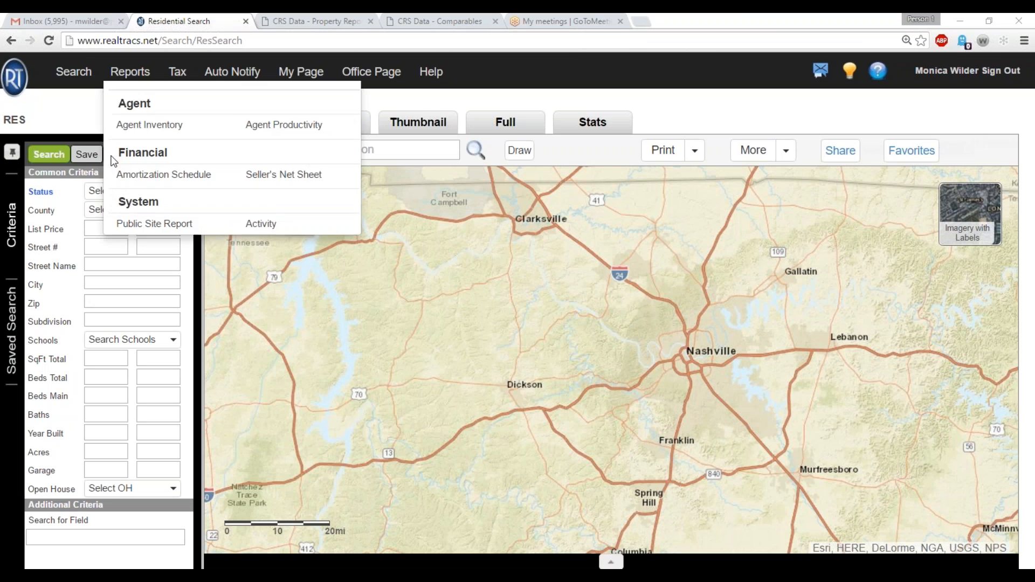
# Open the CRS Data tax records site and search by street for the subject property's address.
pyautogui.click(177, 72)
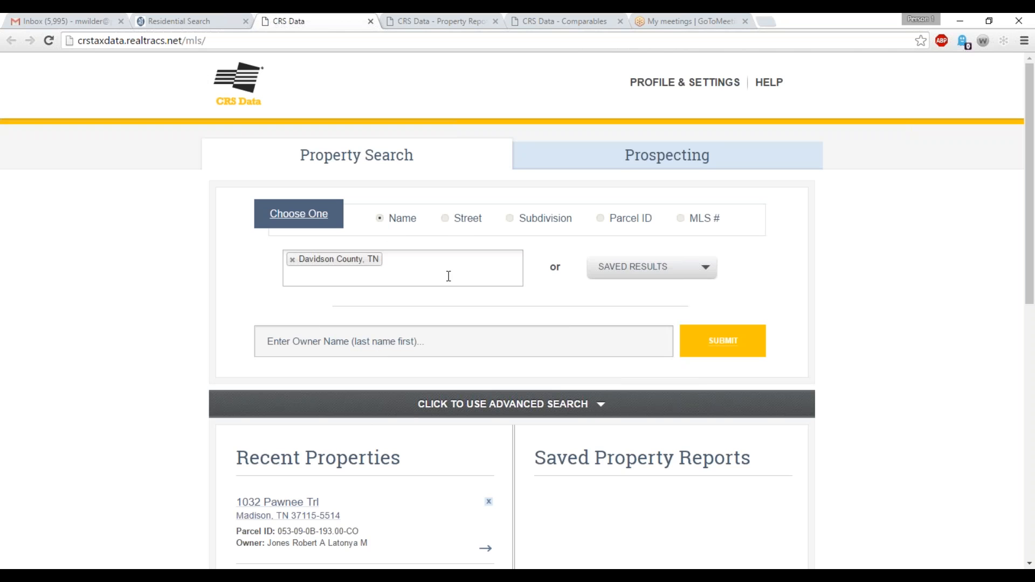
pyautogui.click(445, 219)
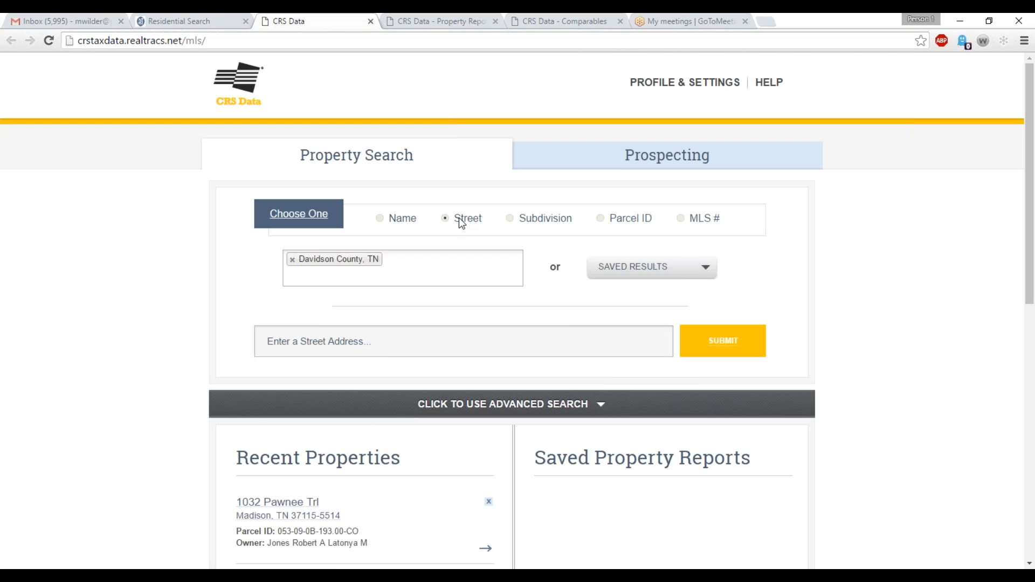
pyautogui.click(333, 339)
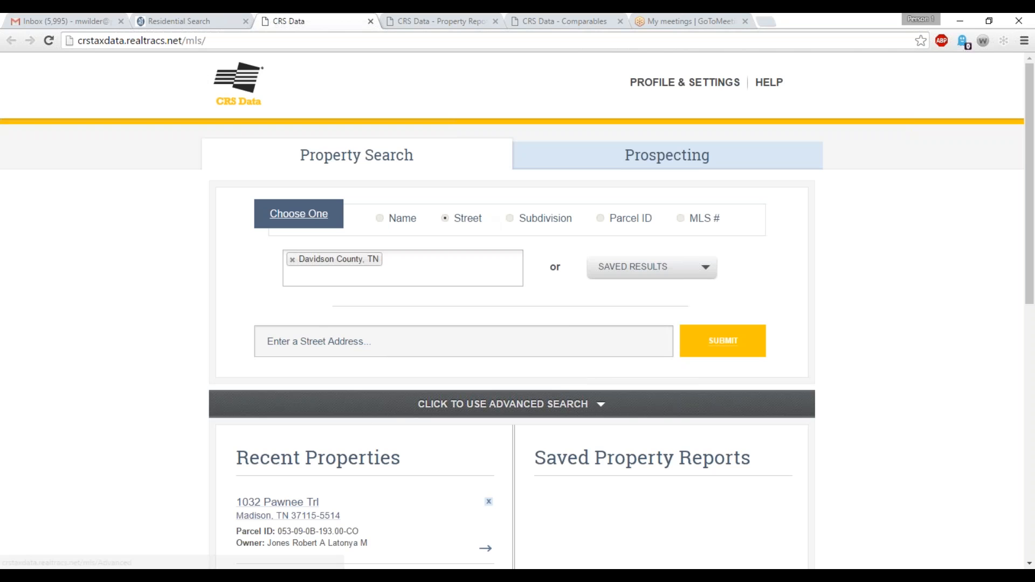
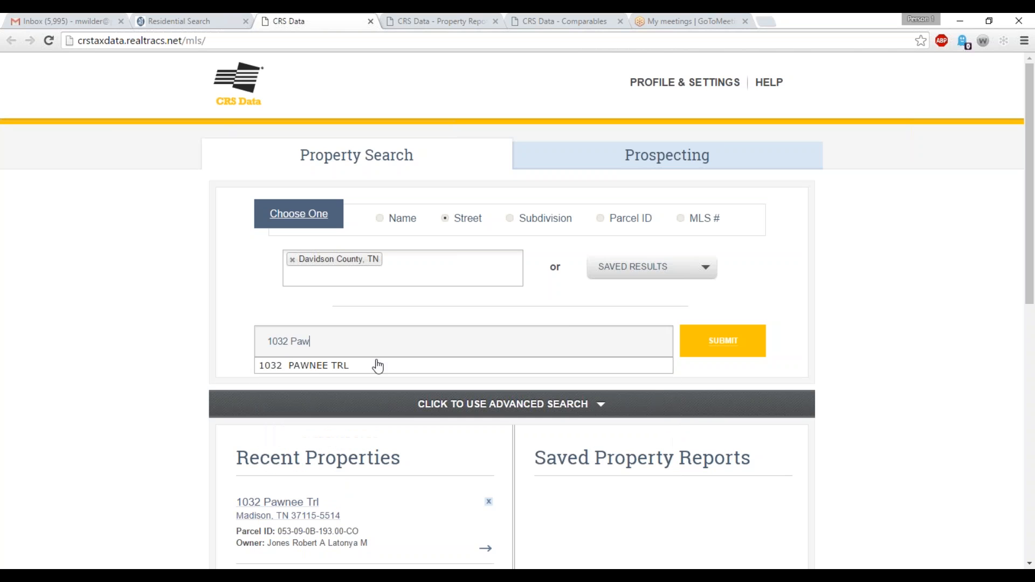
pyautogui.click(374, 366)
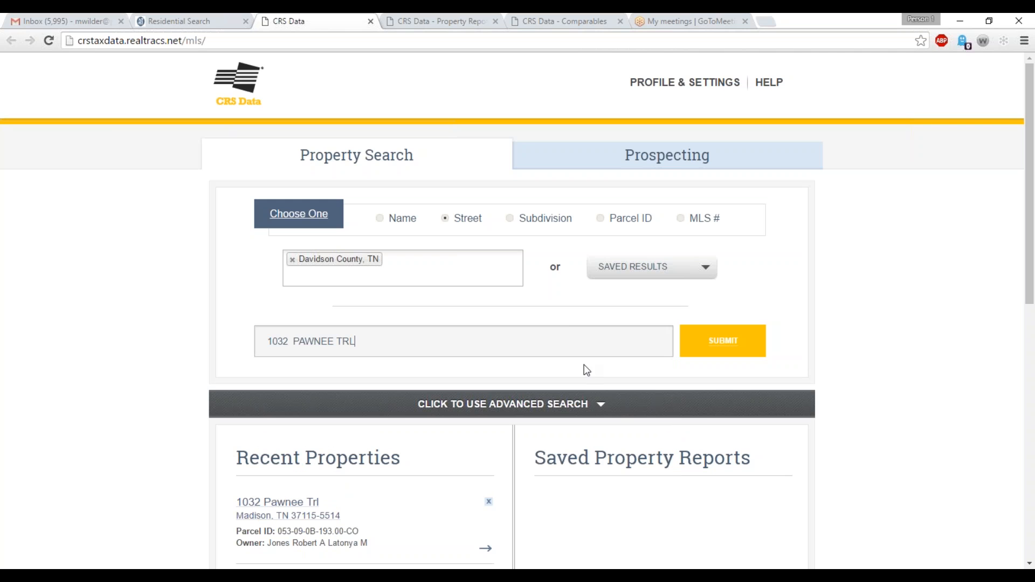
pyautogui.click(723, 340)
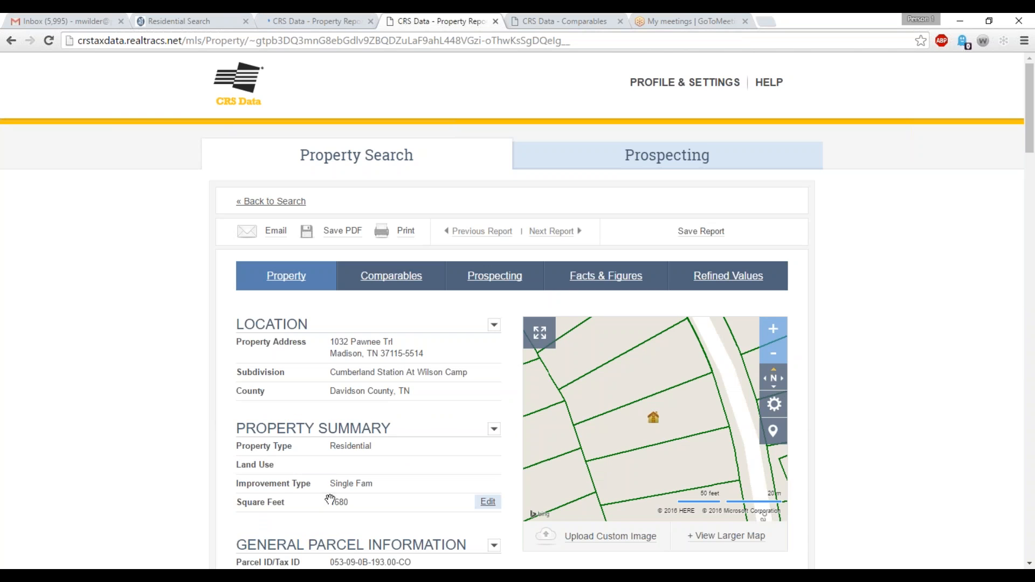
# Review the property report's sales history, tax and building sections, and switch to the property's comparables report.
pyautogui.scroll(-3, 751, 527)
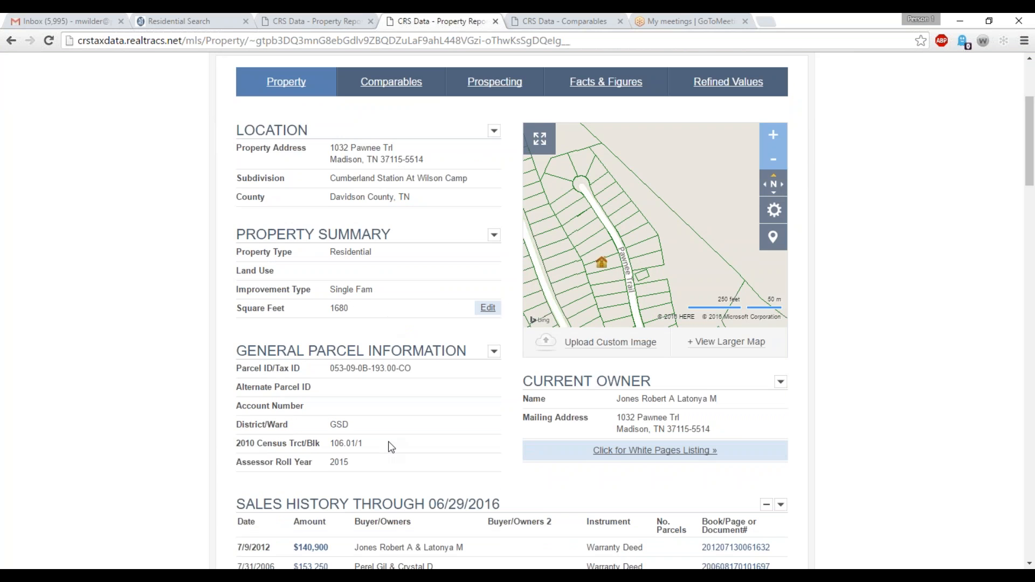
pyautogui.scroll(-6, 387, 446)
pyautogui.scroll(-4, 396, 431)
pyautogui.scroll(3, 395, 431)
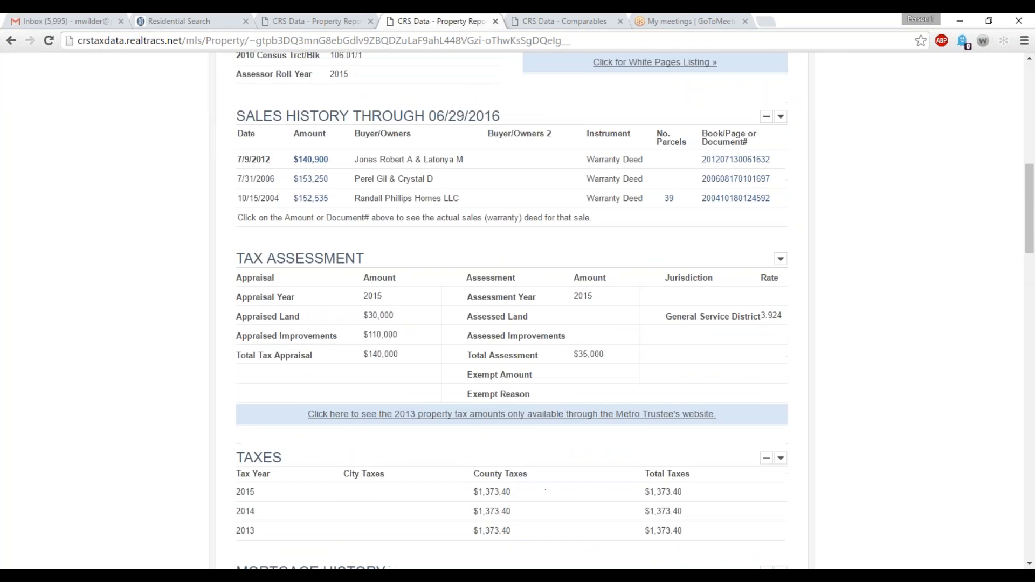
pyautogui.scroll(-6, 396, 430)
pyautogui.scroll(-5, 513, 312)
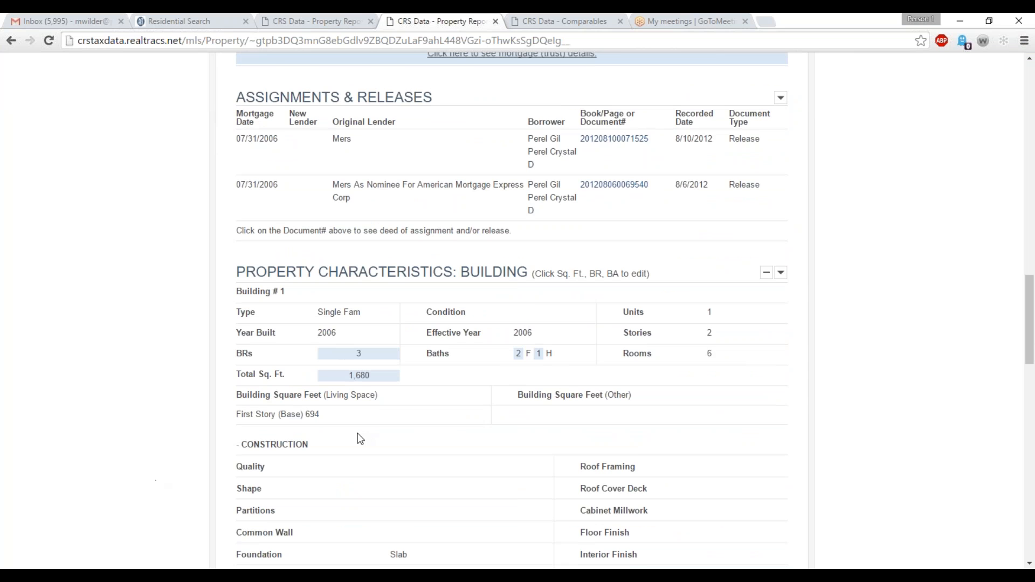
pyautogui.scroll(20, 360, 438)
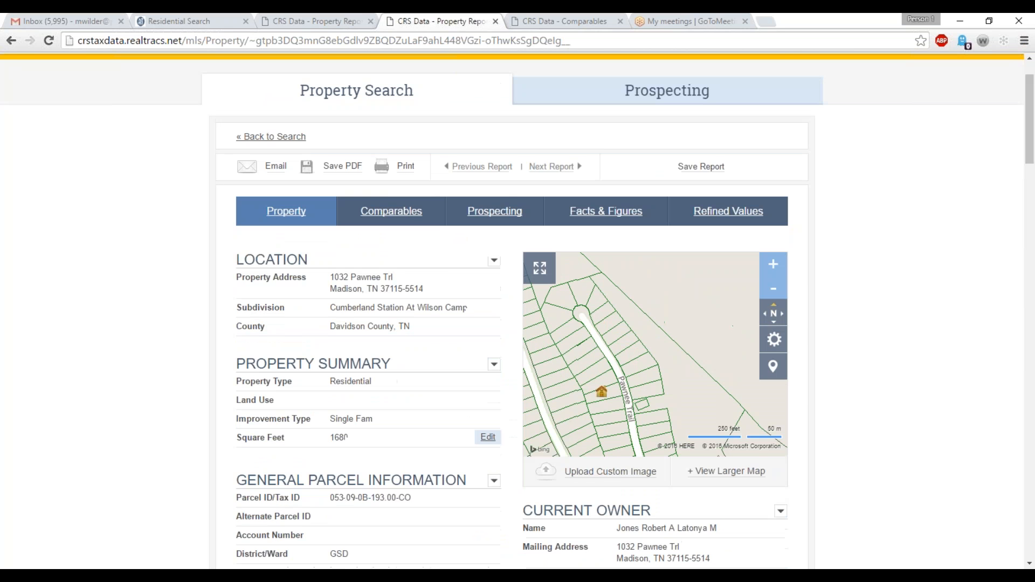
pyautogui.moveTo(378, 219)
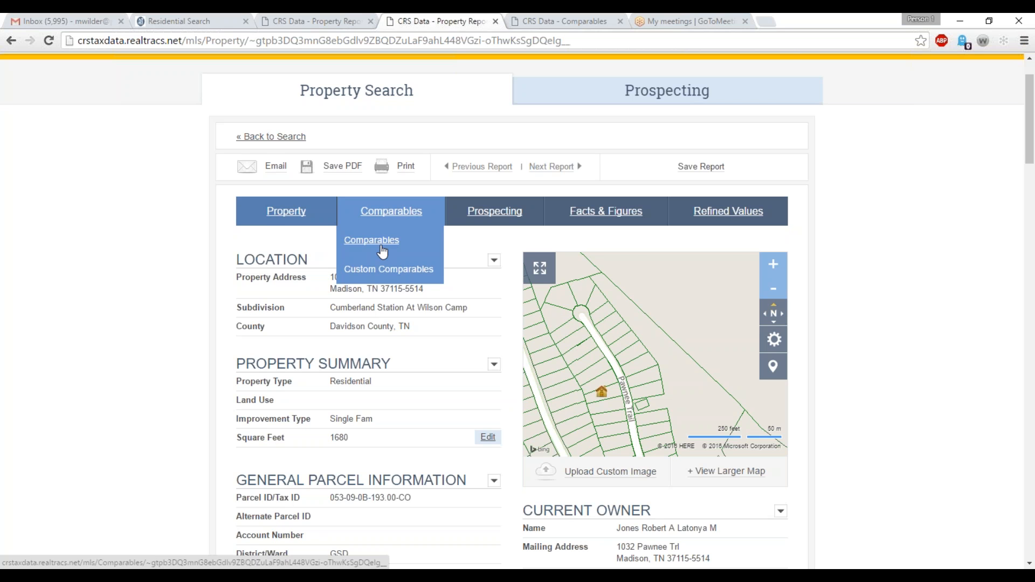
pyautogui.click(563, 18)
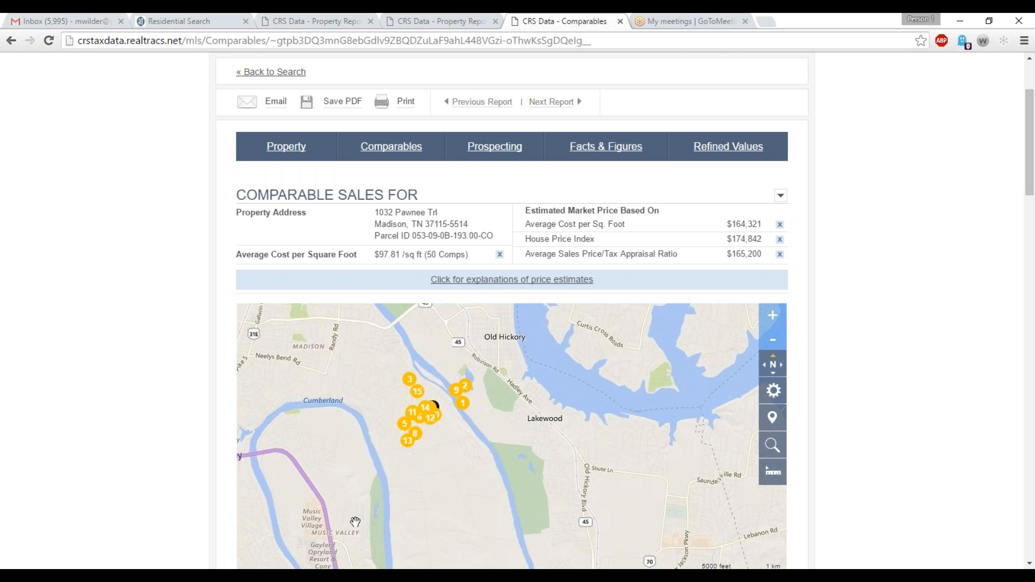
# Switch to Calculator, multiply the 97.81 average cost per square foot by 1680 square feet, and return to the report.
pyautogui.press('super')
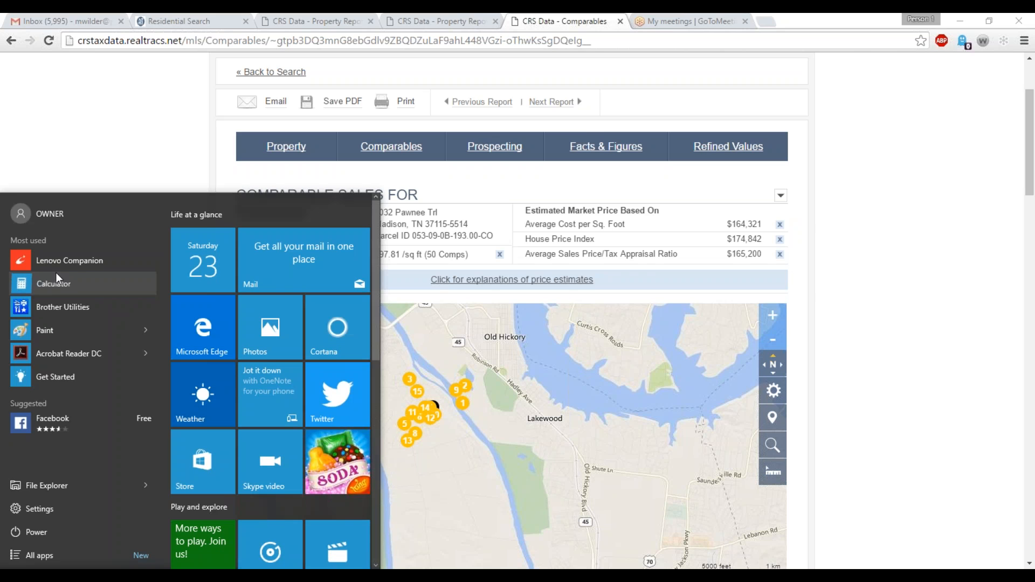
pyautogui.click(65, 285)
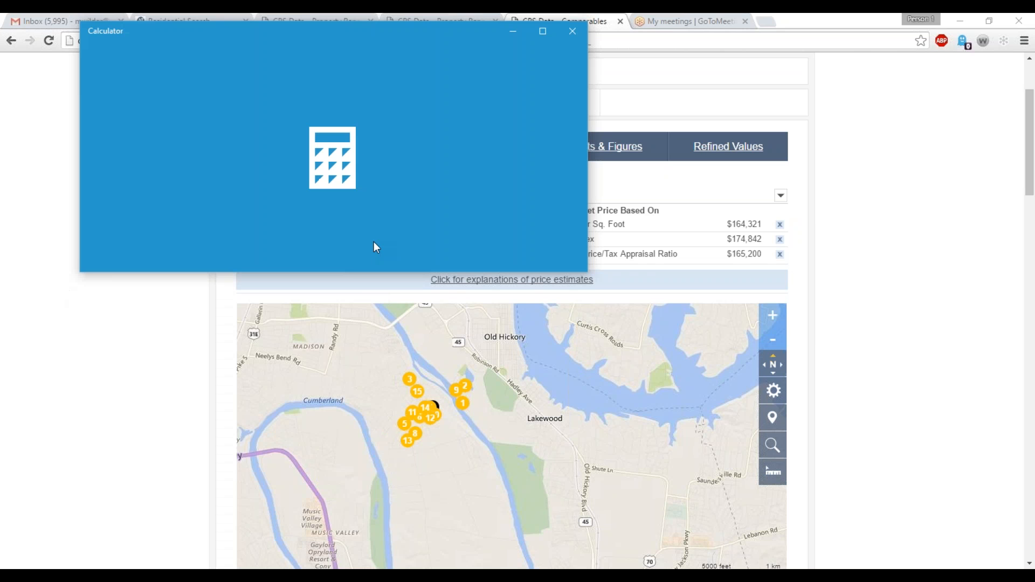
pyautogui.write('97.')
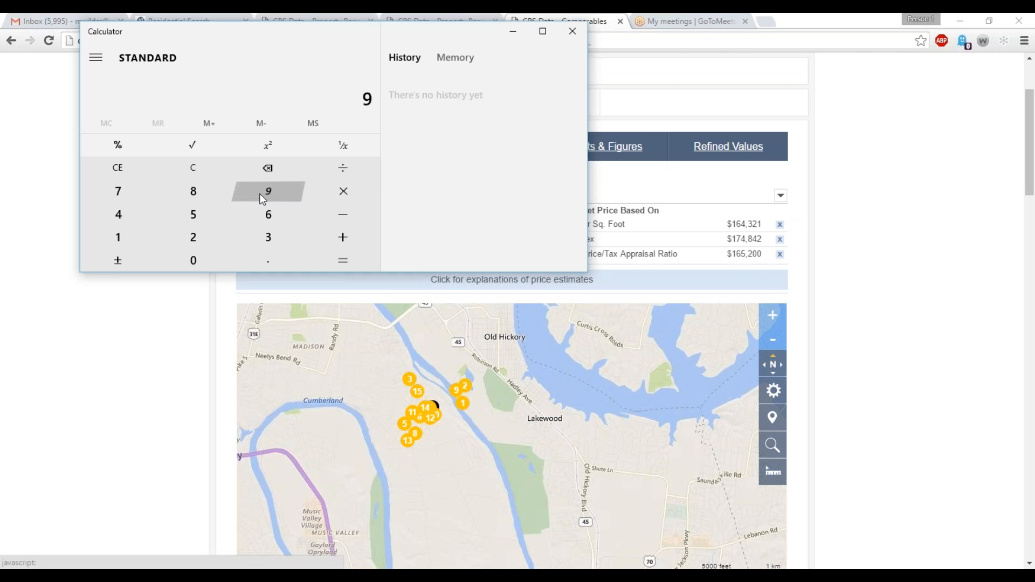
pyautogui.click(513, 30)
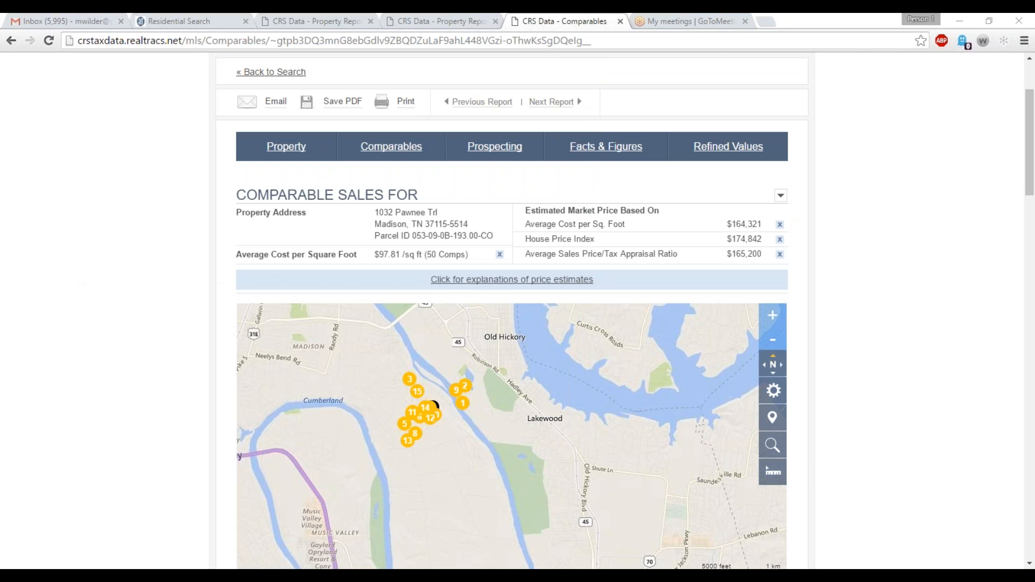
pyautogui.write('81')
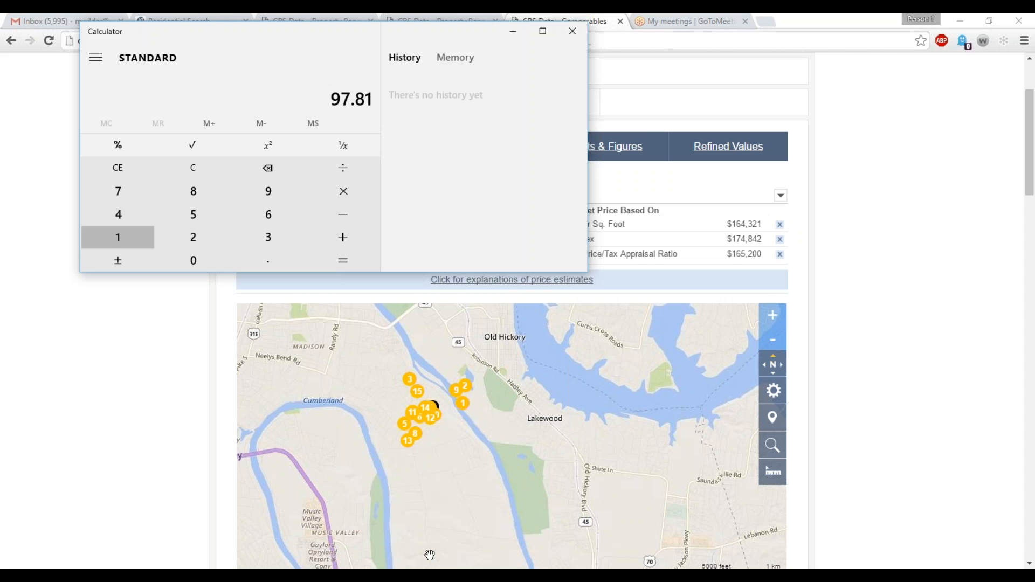
pyautogui.write('*1680')
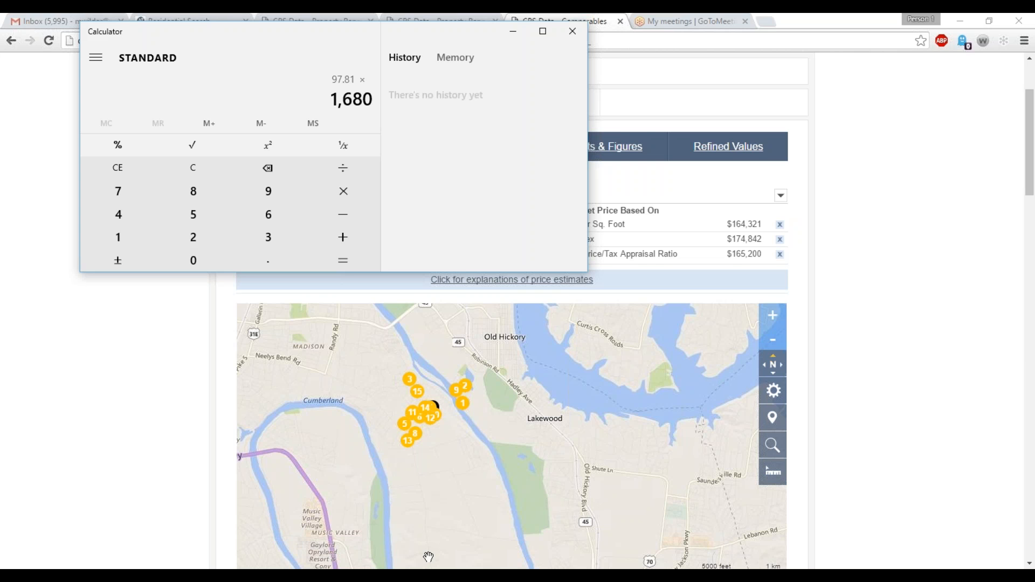
pyautogui.press('Return')
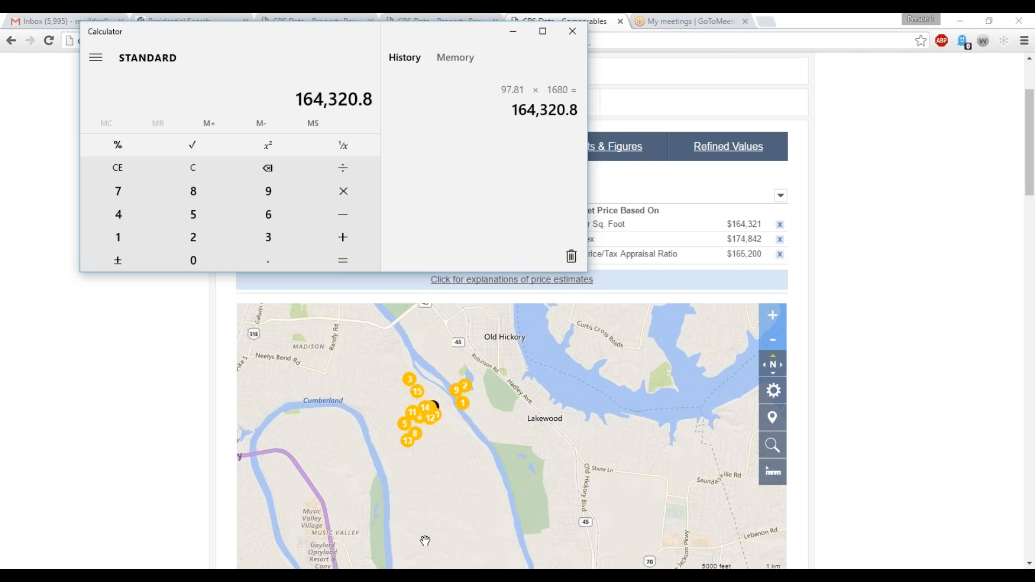
pyautogui.click(514, 36)
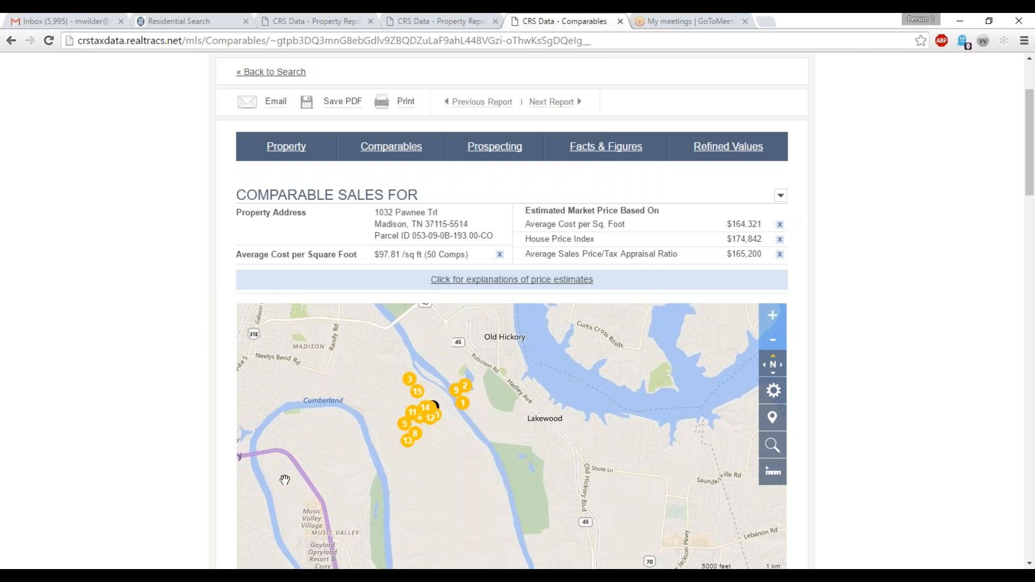
# Examine the comparables report's map, sales price charts, search parameters and estimated market prices.
pyautogui.scroll(1, 260, 448)
pyautogui.scroll(3, 260, 448)
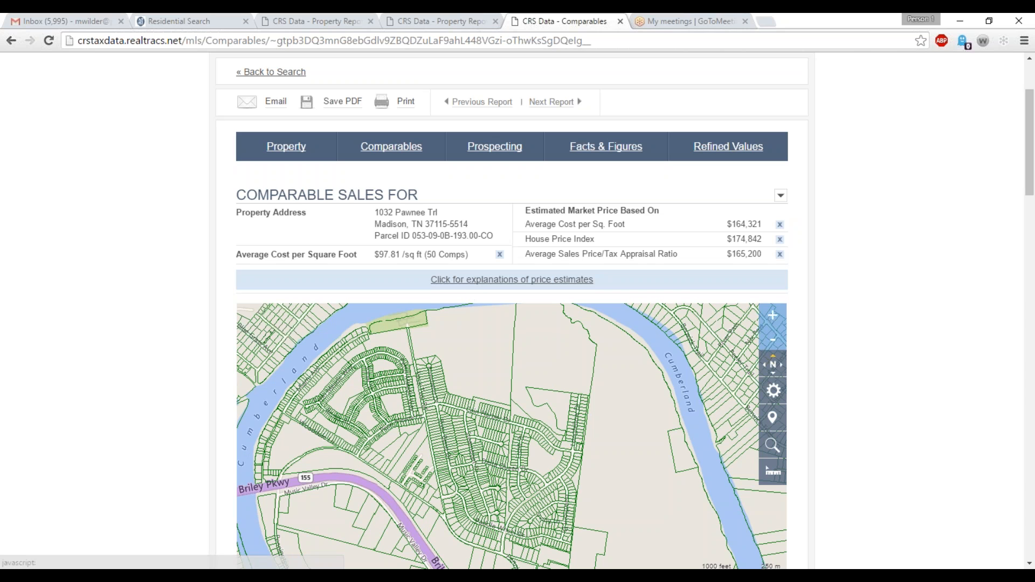
pyautogui.moveTo(812, 265); pyautogui.dragTo(804, 278)
pyautogui.scroll(-1, 804, 277)
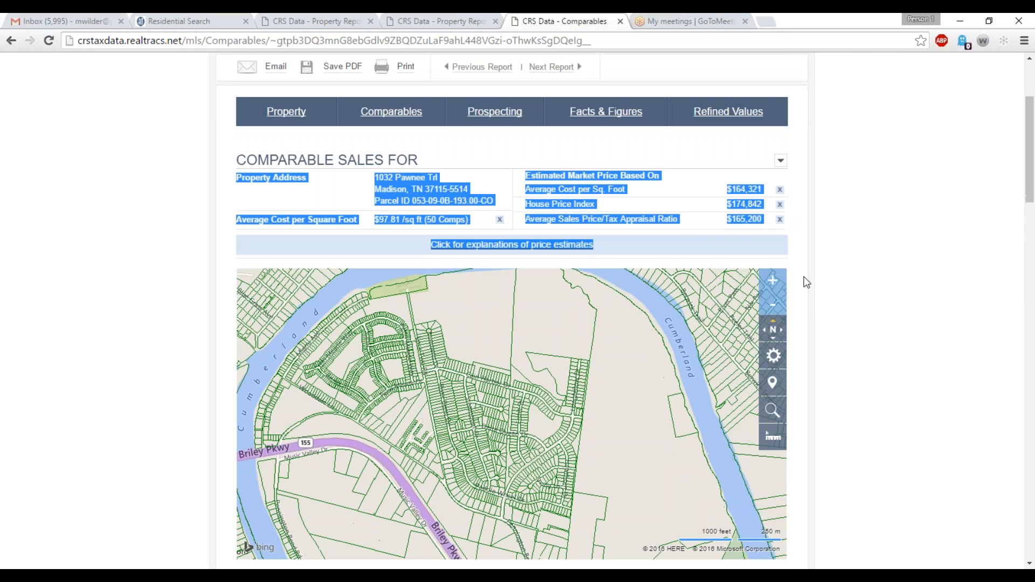
pyautogui.scroll(-10, 807, 282)
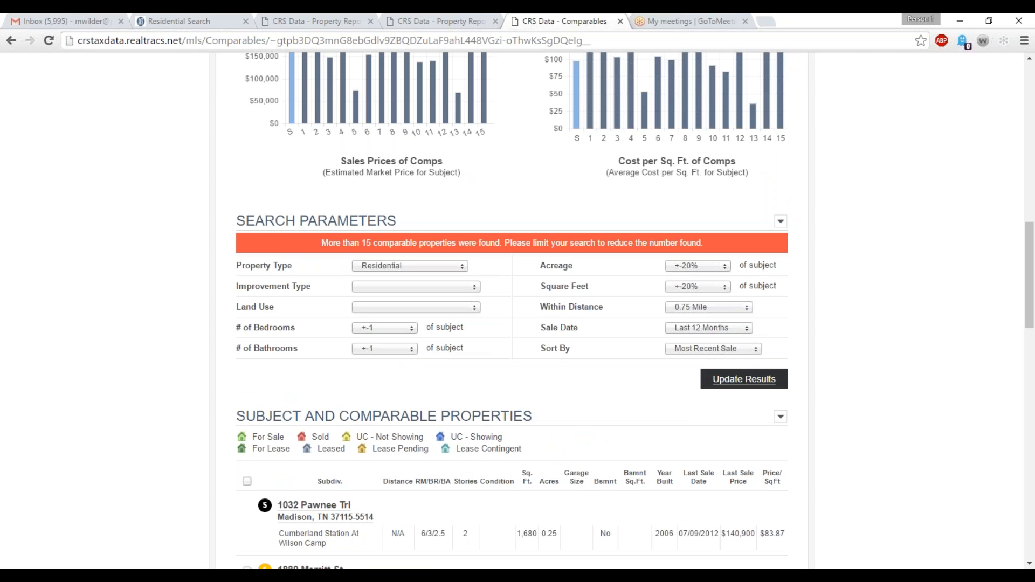
pyautogui.scroll(3, 434, 396)
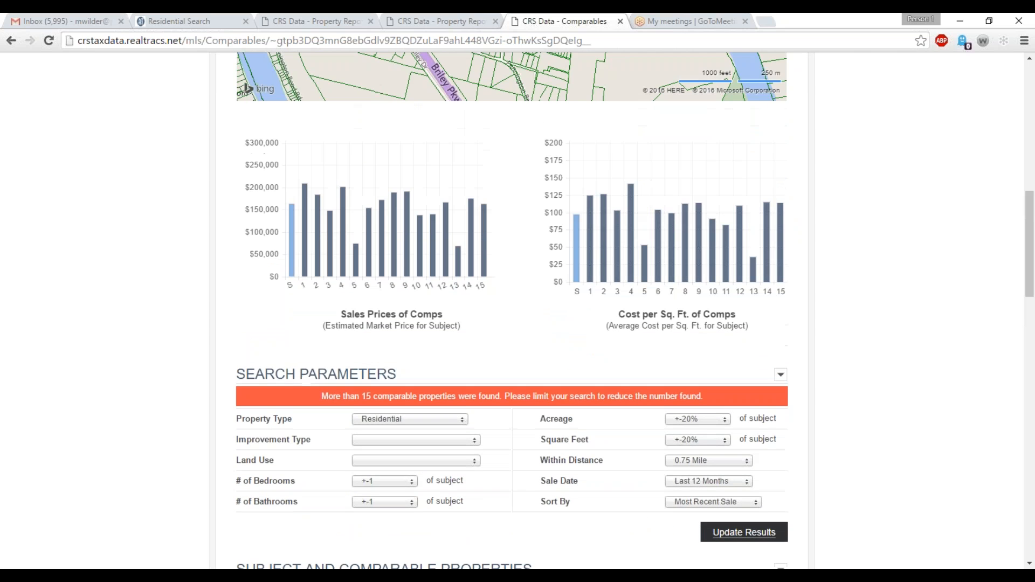
pyautogui.scroll(7, 512, 319)
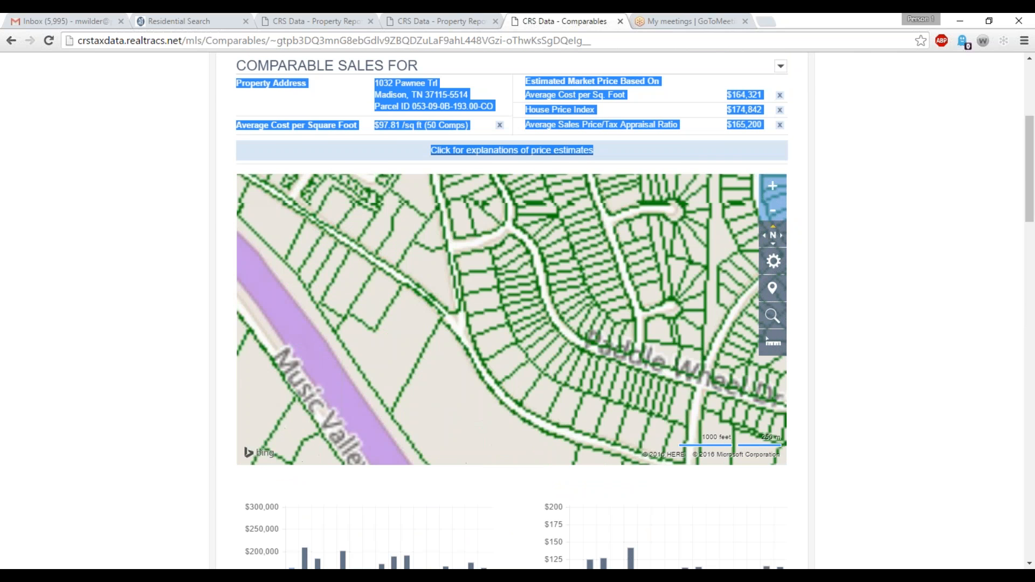
pyautogui.scroll(-3, 444, 416)
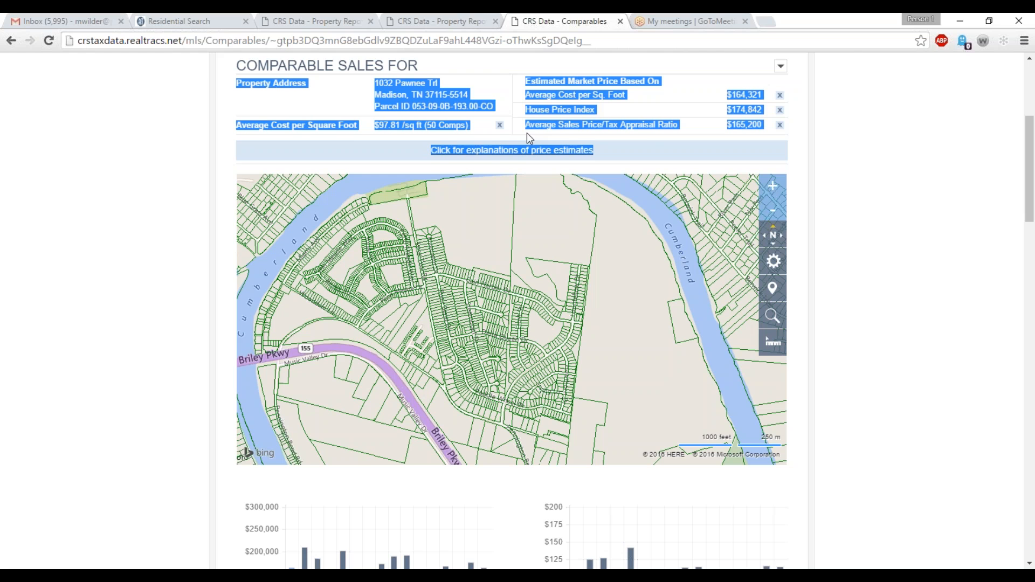
# Switch to the Realtracs residential search and locate the subject property's street address and ZIP code on the map.
pyautogui.click(190, 25)
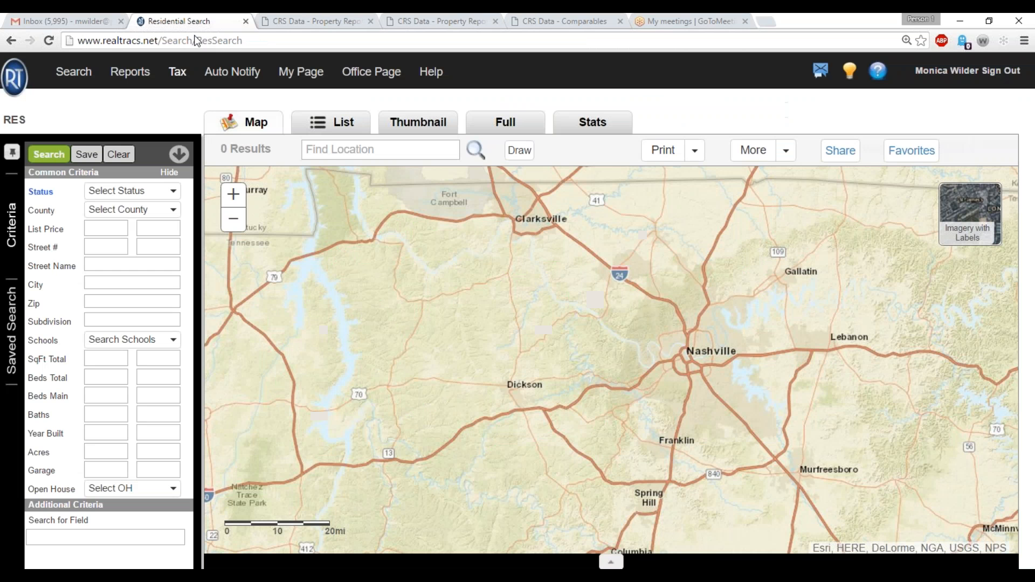
pyautogui.click(333, 157)
pyautogui.write('0')
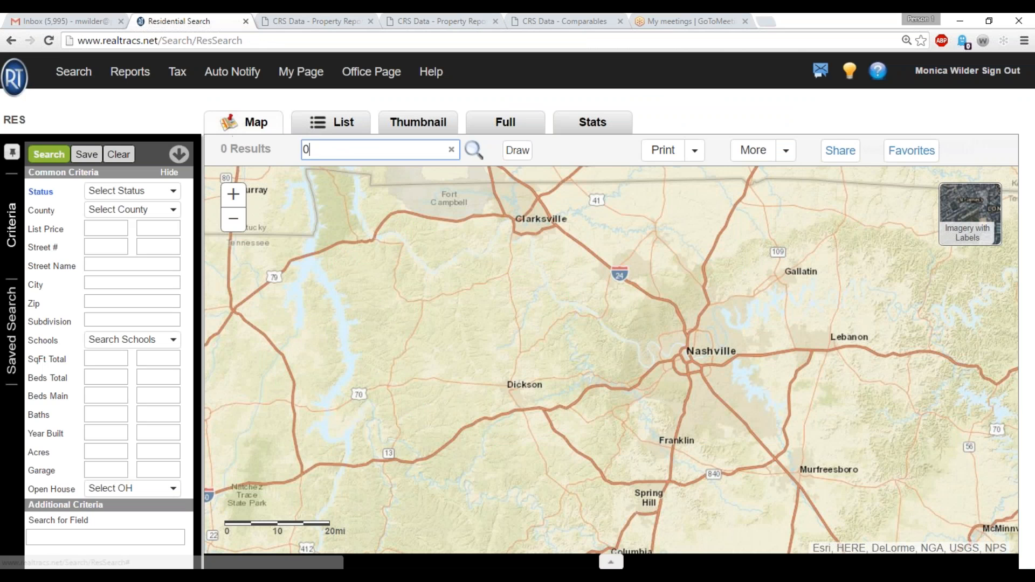
pyautogui.moveTo(312, 150); pyautogui.dragTo(297, 155)
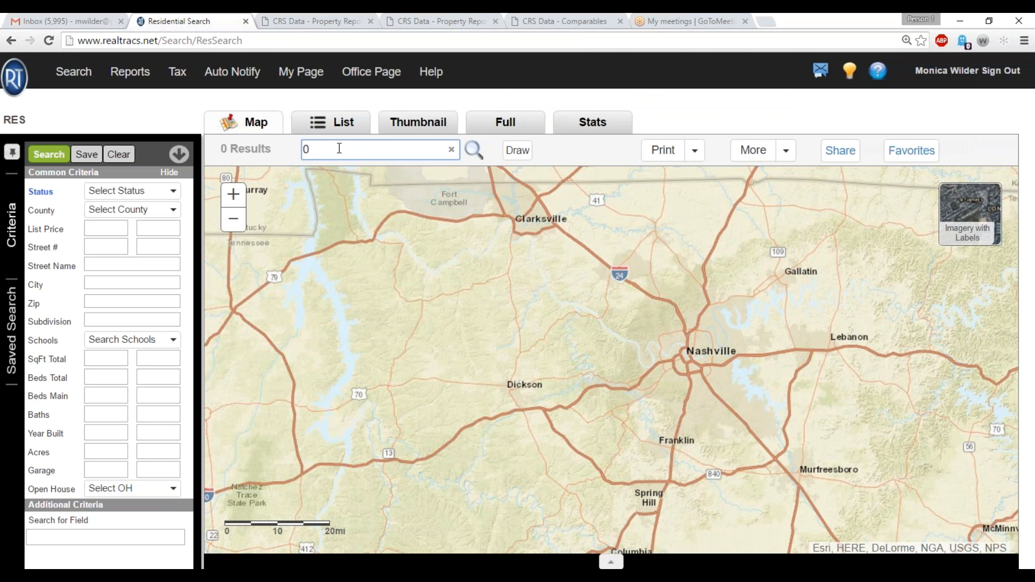
pyautogui.press('BackSpace')
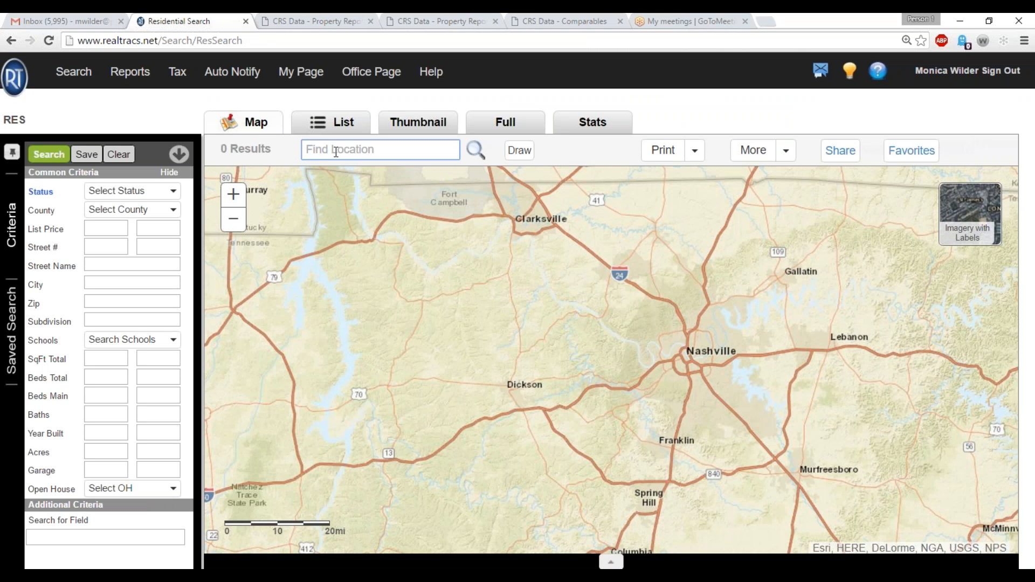
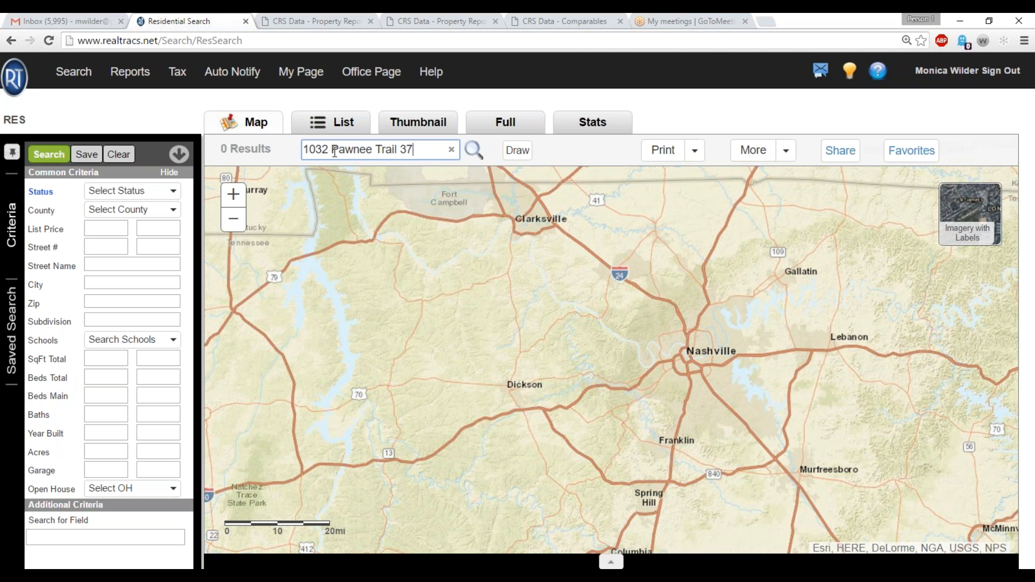
pyautogui.click(469, 154)
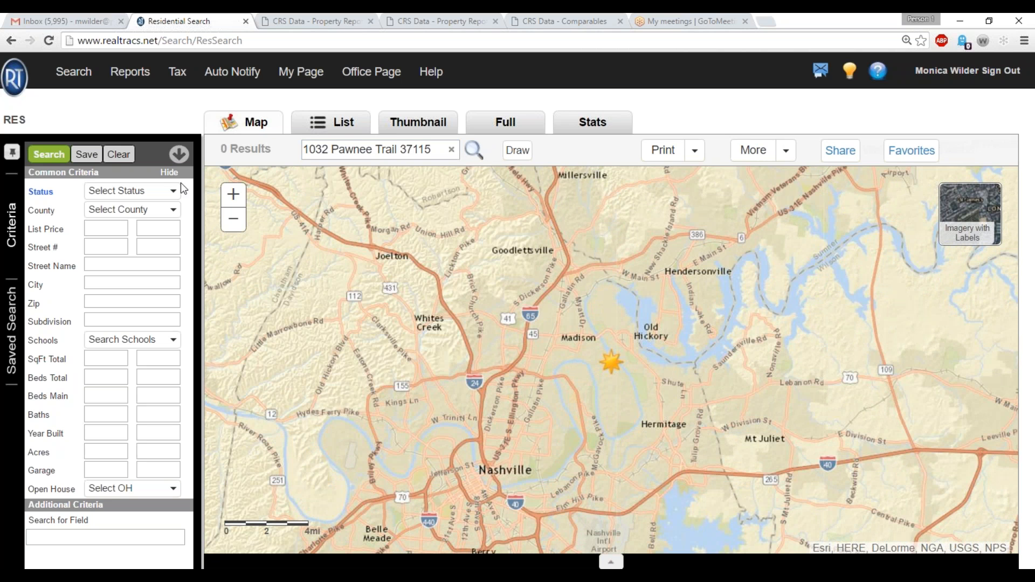
# Open the map's drawing tools and choose the Radius shape for the area around the subject property.
pyautogui.click(233, 201)
pyautogui.click(233, 200)
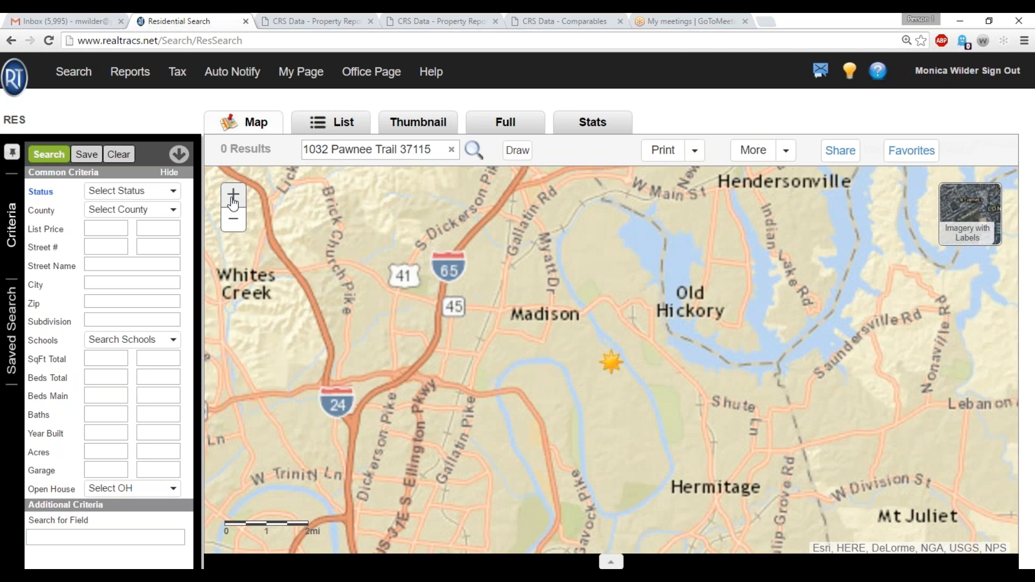
pyautogui.click(233, 196)
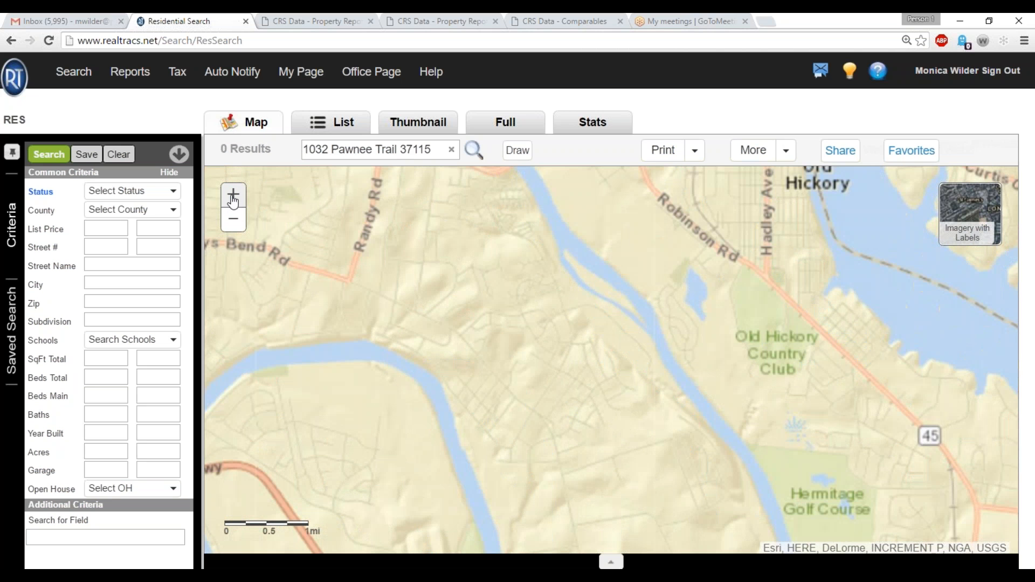
pyautogui.click(233, 197)
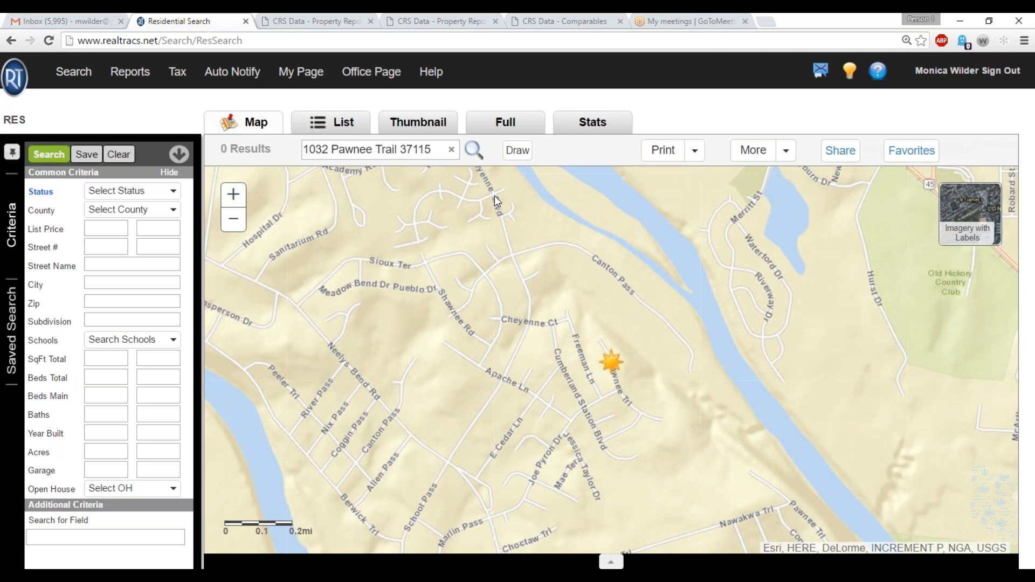
pyautogui.click(518, 149)
pyautogui.click(430, 219)
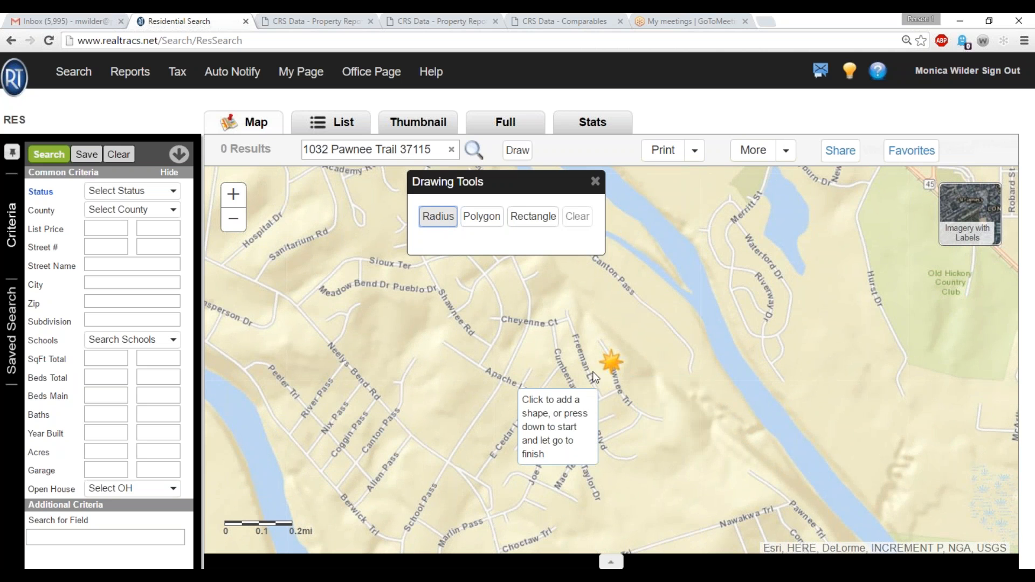
pyautogui.moveTo(611, 364); pyautogui.dragTo(721, 565)
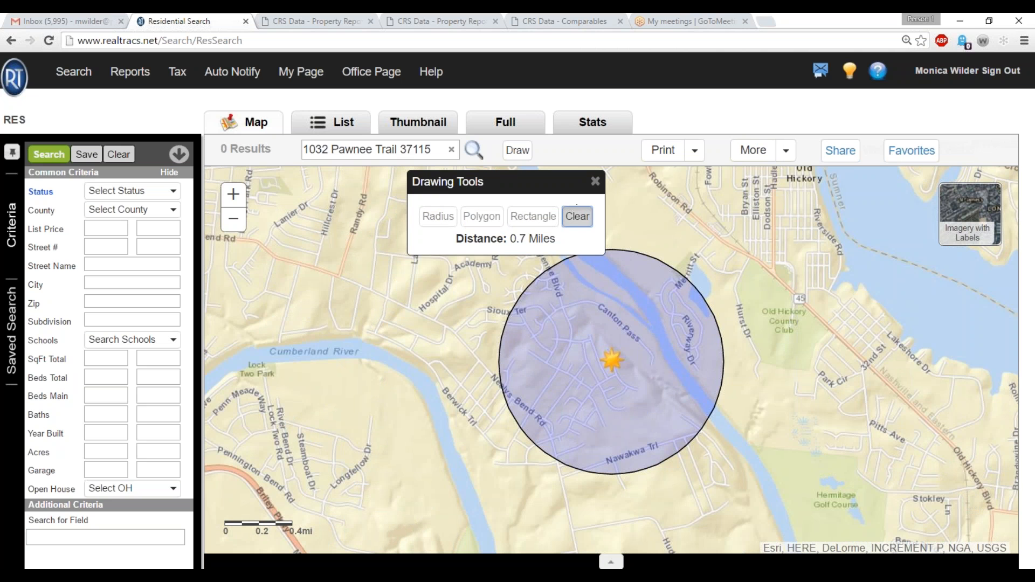
pyautogui.click(577, 216)
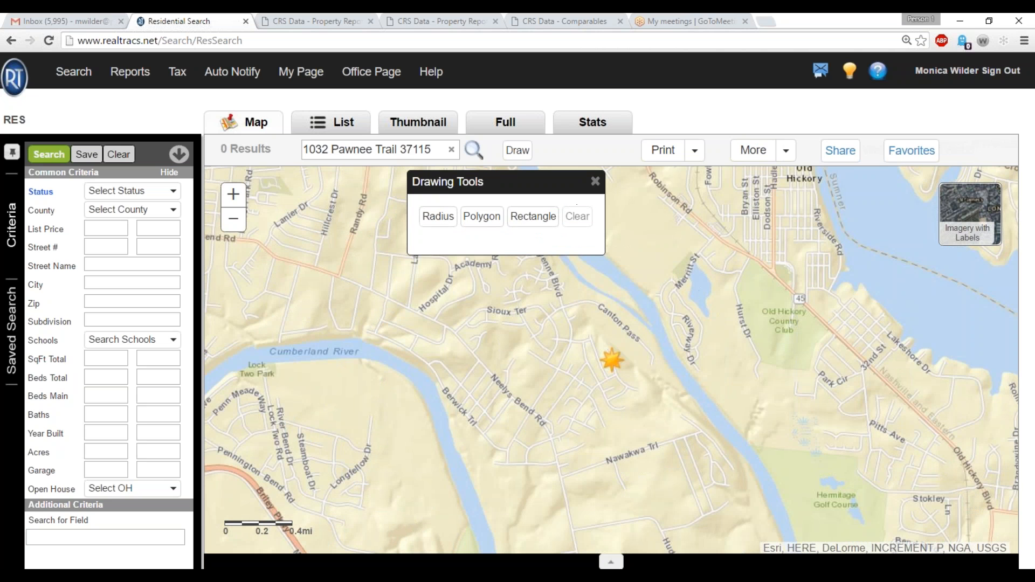
pyautogui.click(453, 225)
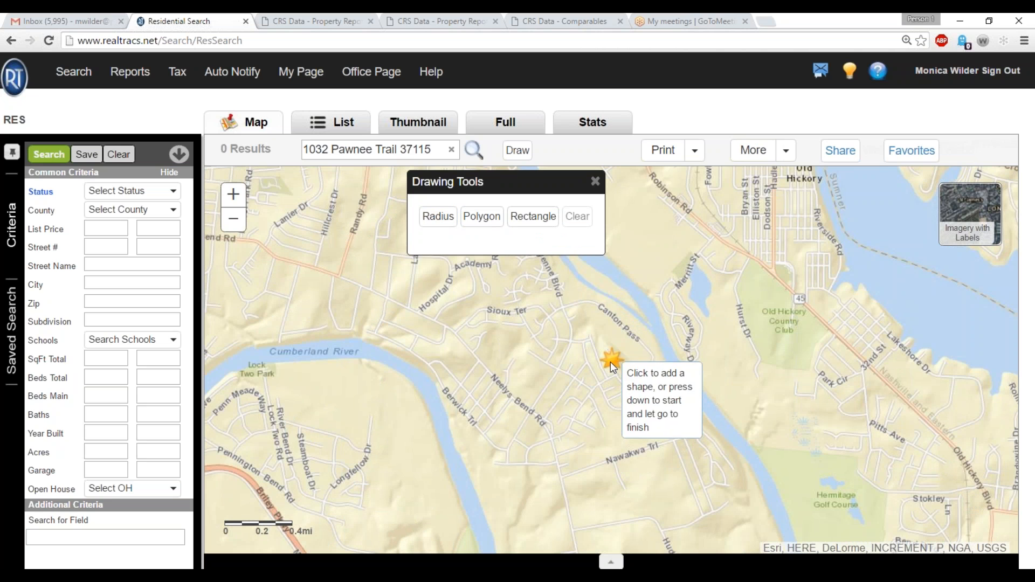
pyautogui.moveTo(610, 361); pyautogui.dragTo(680, 500)
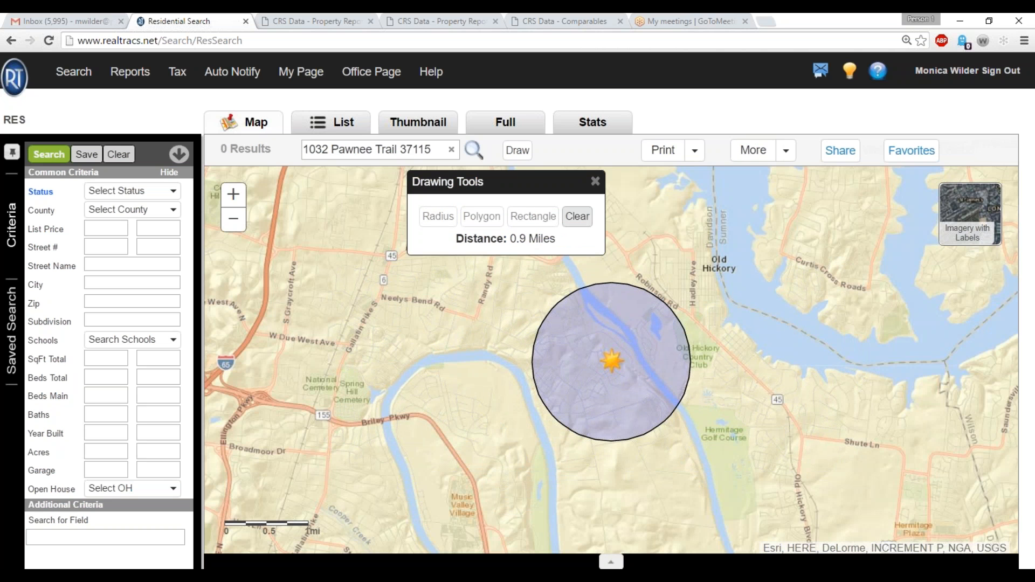
# Draw a search circle with a radius of about 1.1 miles centred on the property's marker.
pyautogui.click(438, 216)
pyautogui.click(614, 362)
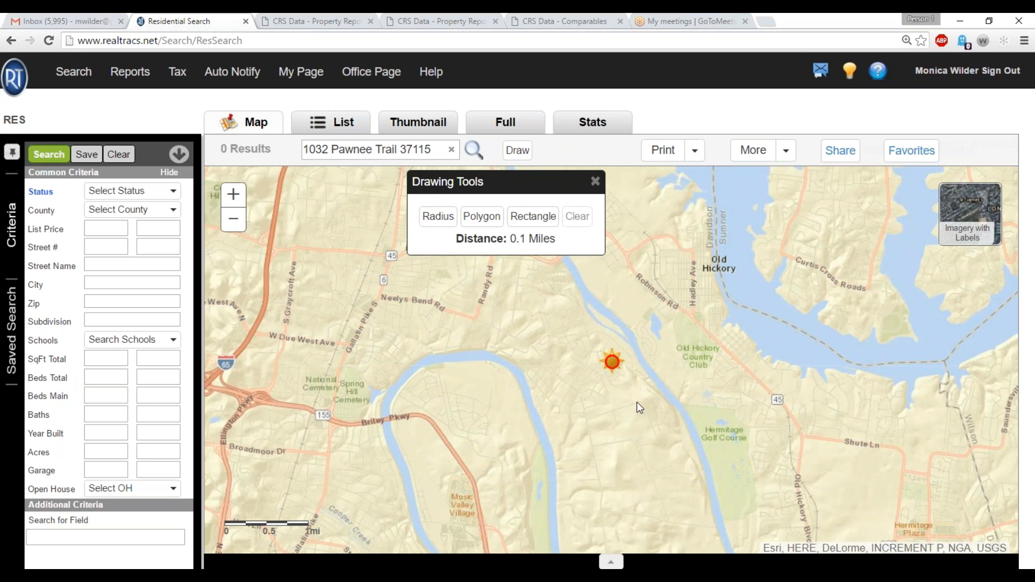
pyautogui.moveTo(638, 406); pyautogui.dragTo(653, 445)
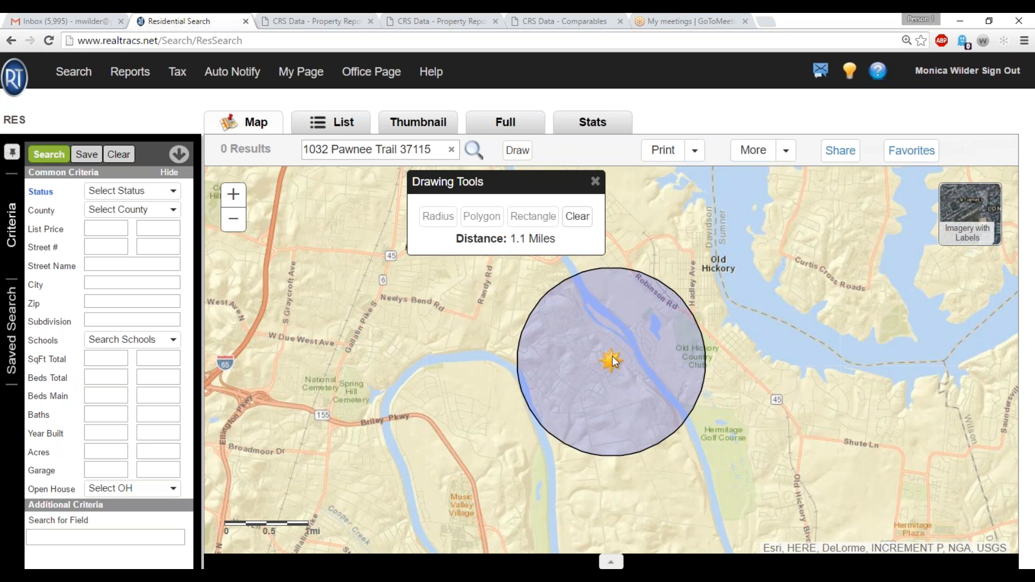
# Include Active, both Under Contract and Closed listings, limiting the closed date and closed contract date to 6 Months.
pyautogui.click(156, 198)
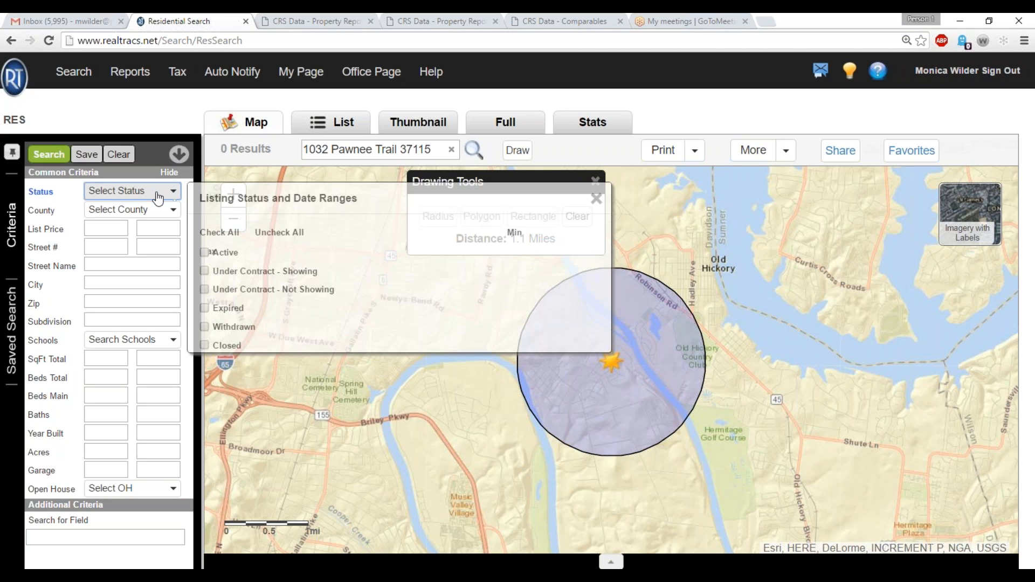
pyautogui.click(205, 253)
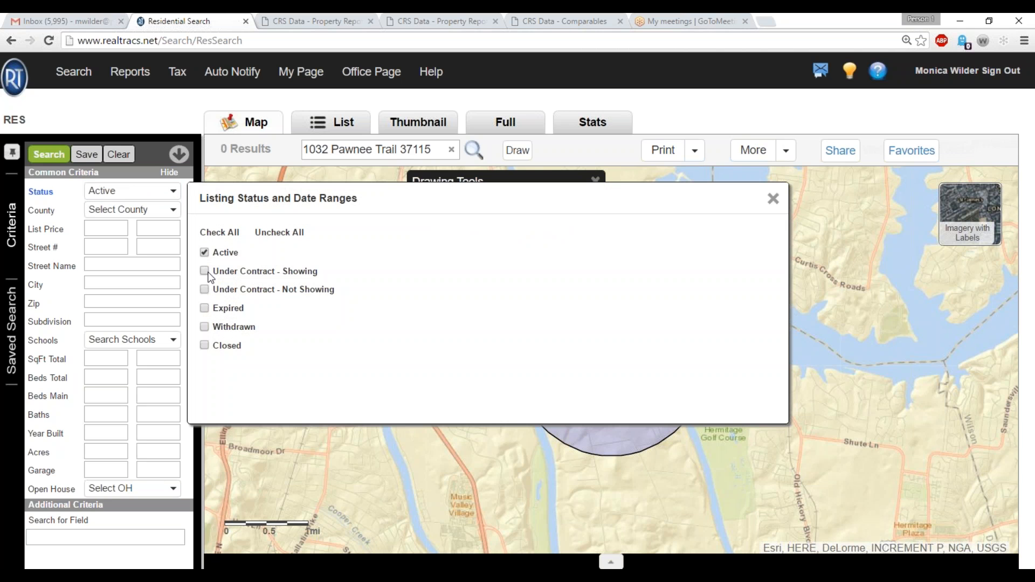
pyautogui.click(204, 270)
pyautogui.click(205, 290)
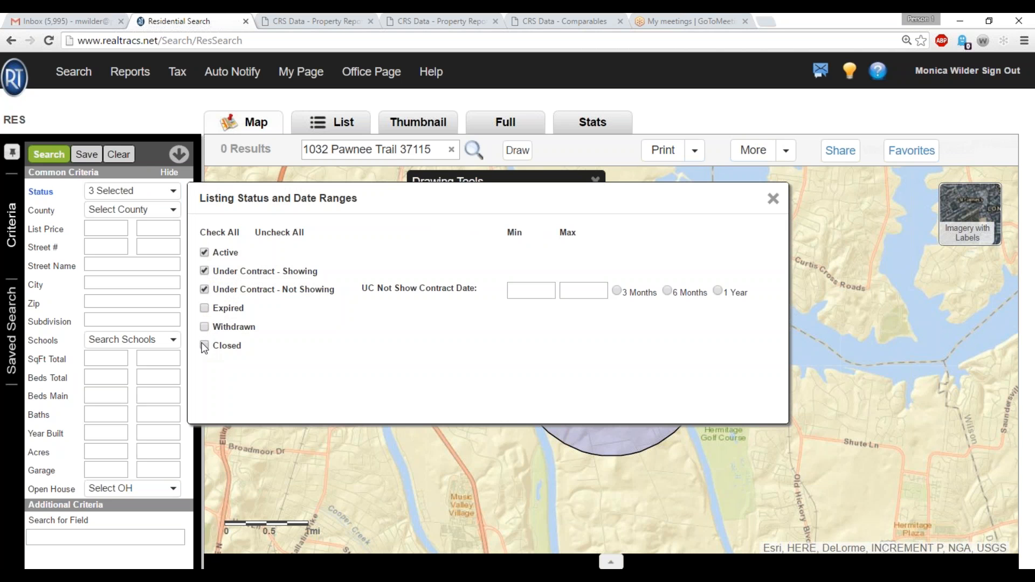
pyautogui.click(205, 346)
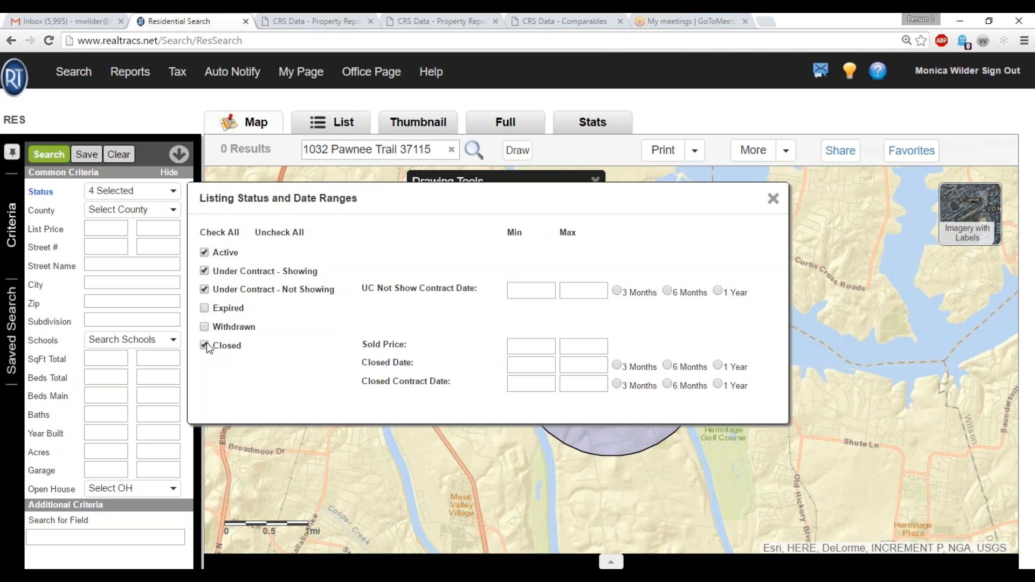
pyautogui.click(667, 365)
pyautogui.click(668, 384)
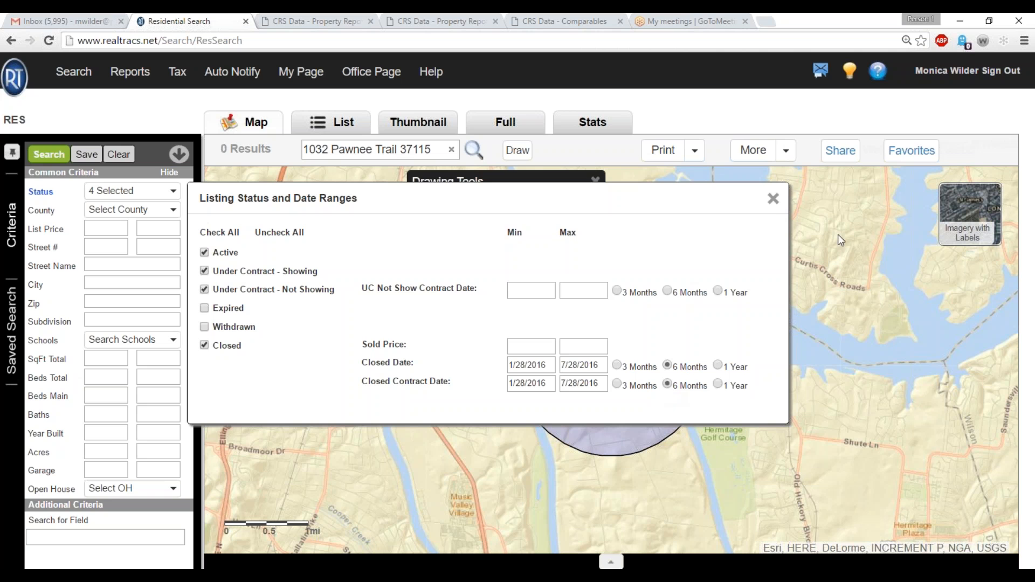
pyautogui.click(774, 200)
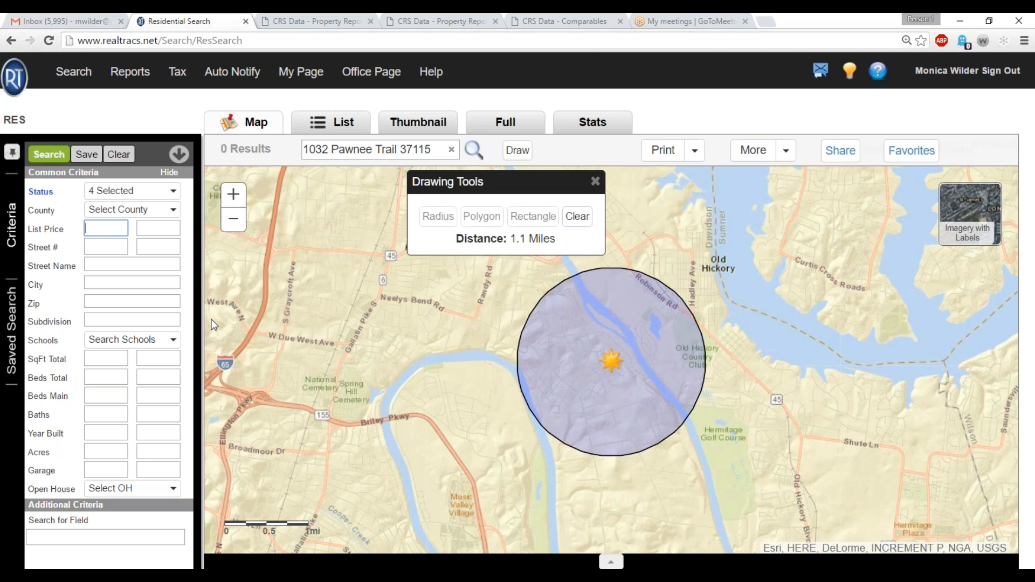
# Check the home's square footage in its CRS property report and set the search's total square feet range to 1500–1800.
pyautogui.click(342, 16)
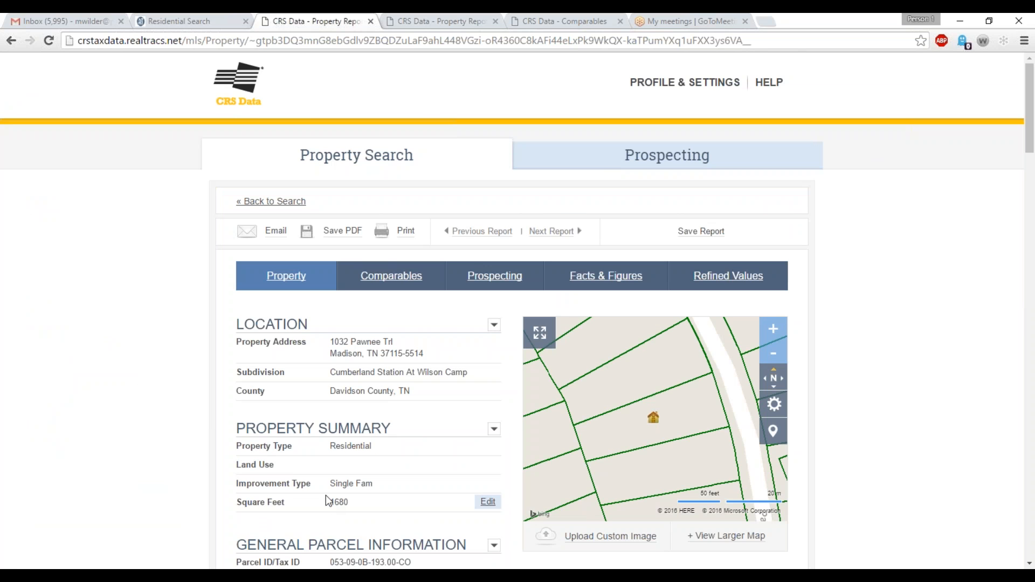
pyautogui.hotkey('ctrl', 'shift', 'Tab')
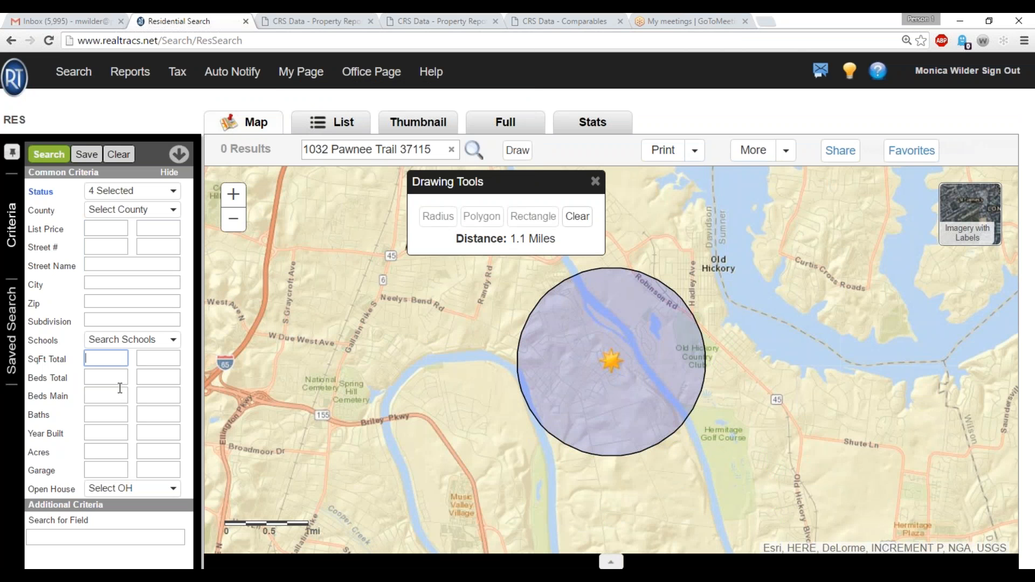
pyautogui.write('5')
pyautogui.press('BackSpace')
pyautogui.write('1500')
pyautogui.click(170, 373)
pyautogui.click(168, 360)
pyautogui.write('1800')
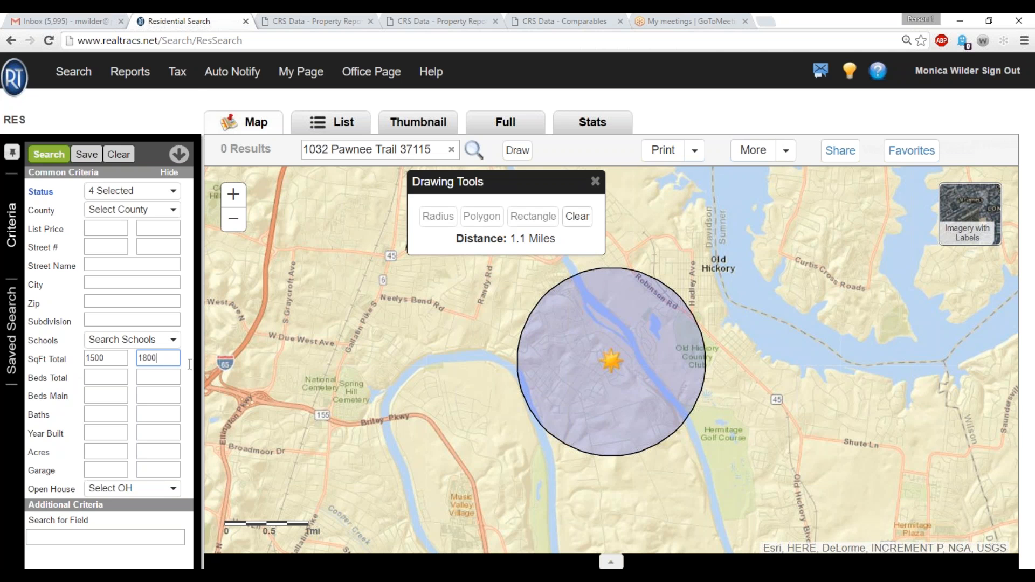
# Look up the bedrooms and baths in the CRS property report, and set total beds to 3–3 and minimum baths to 2.
pyautogui.click(100, 377)
pyautogui.click(299, 16)
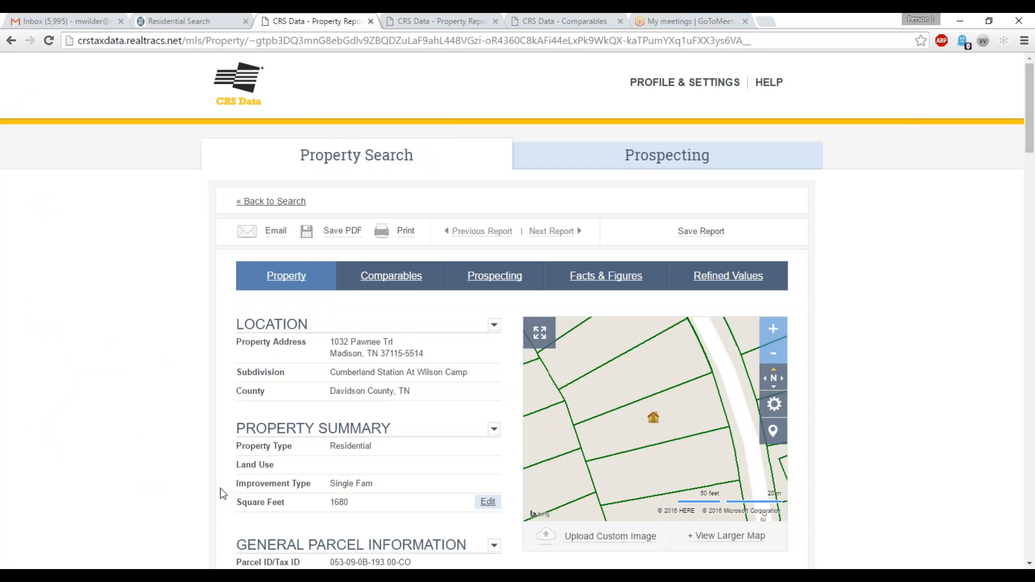
pyautogui.scroll(-18, 221, 494)
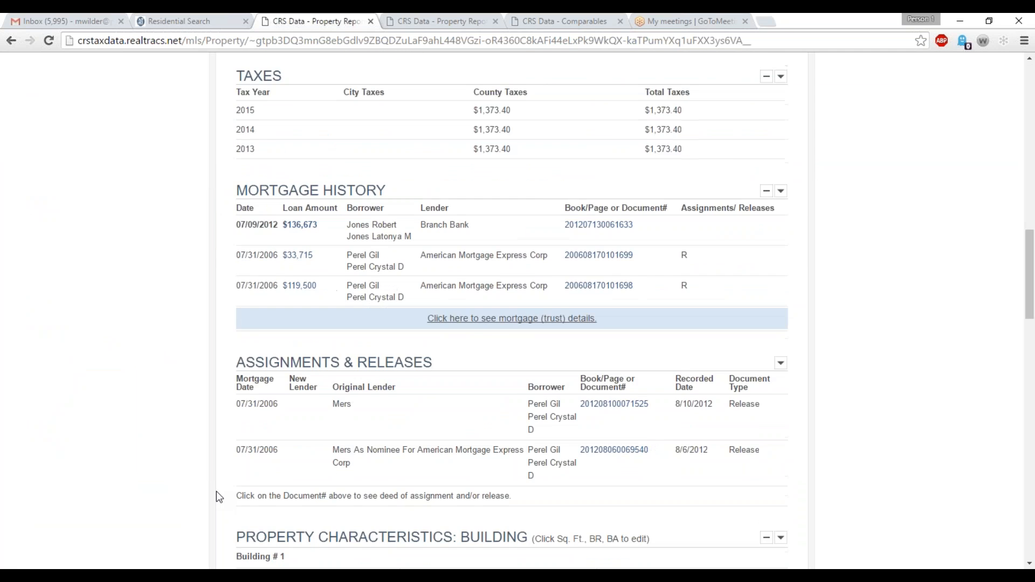
pyautogui.scroll(-5, 218, 493)
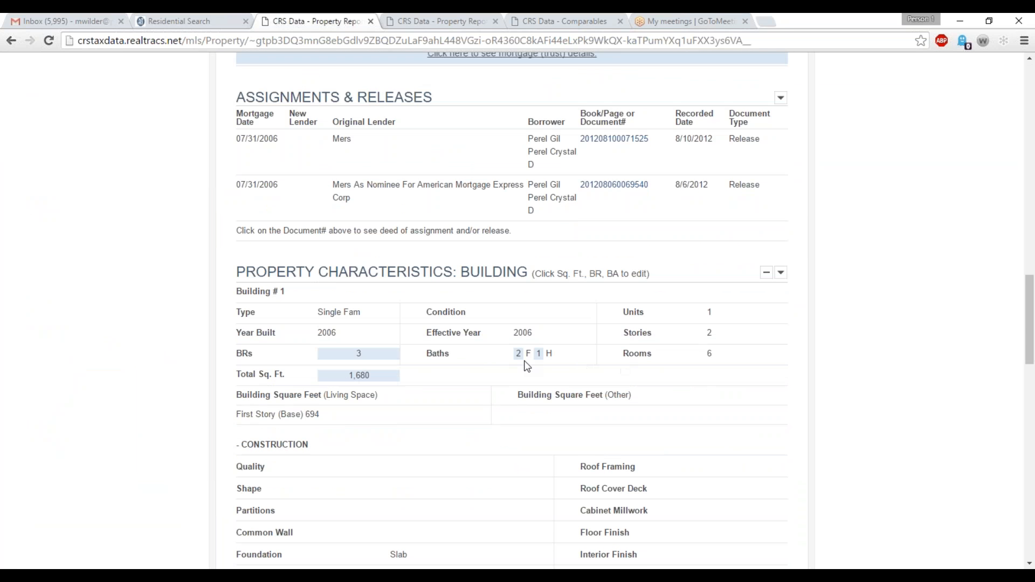
pyautogui.click(191, 16)
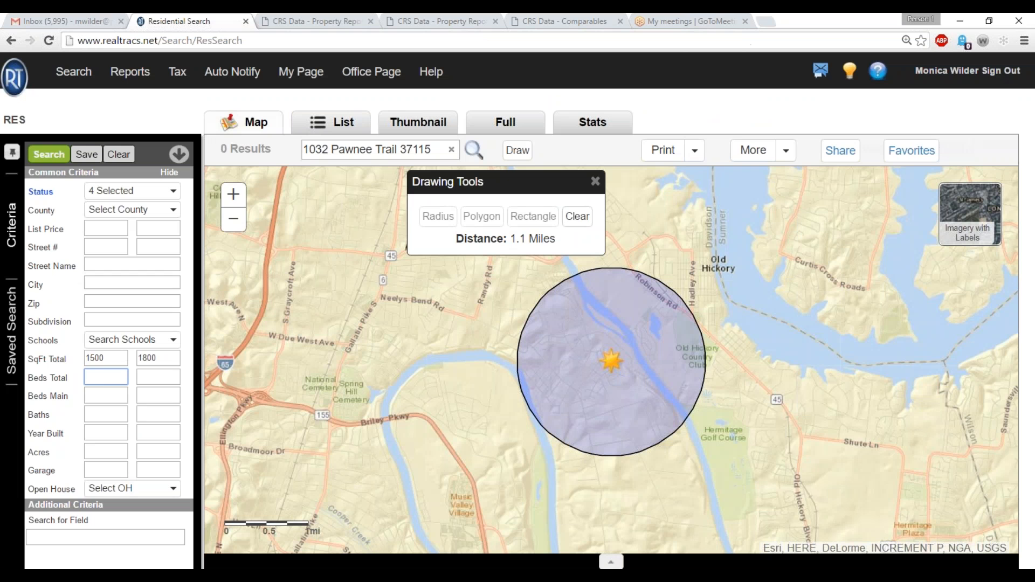
pyautogui.write('3')
pyautogui.press('Tab')
pyautogui.write('3')
pyautogui.press('Tab')
pyautogui.click(106, 420)
pyautogui.write('2')
# Save the search criteria under the subject property's street address and ZIP code.
pyautogui.click(86, 154)
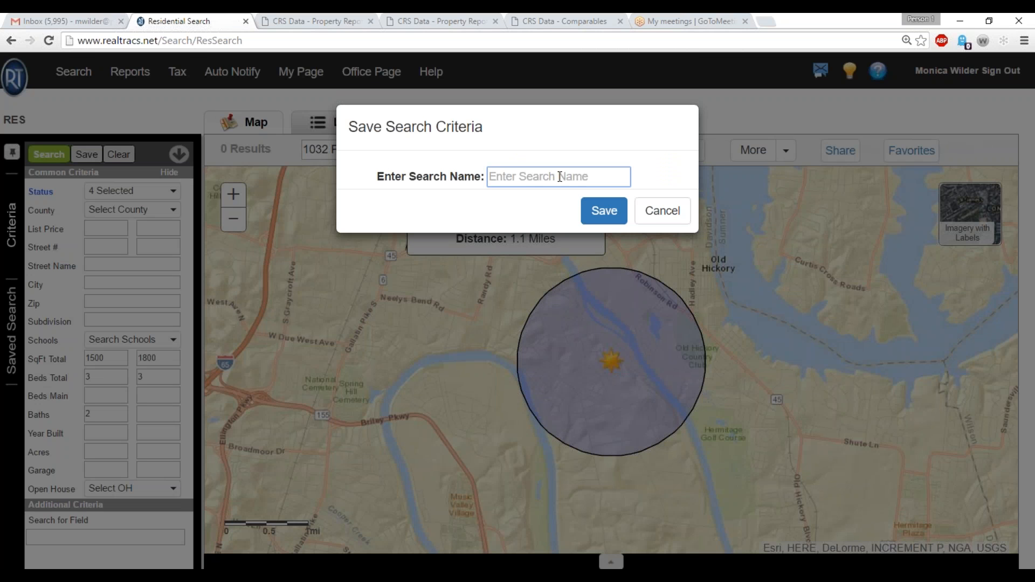
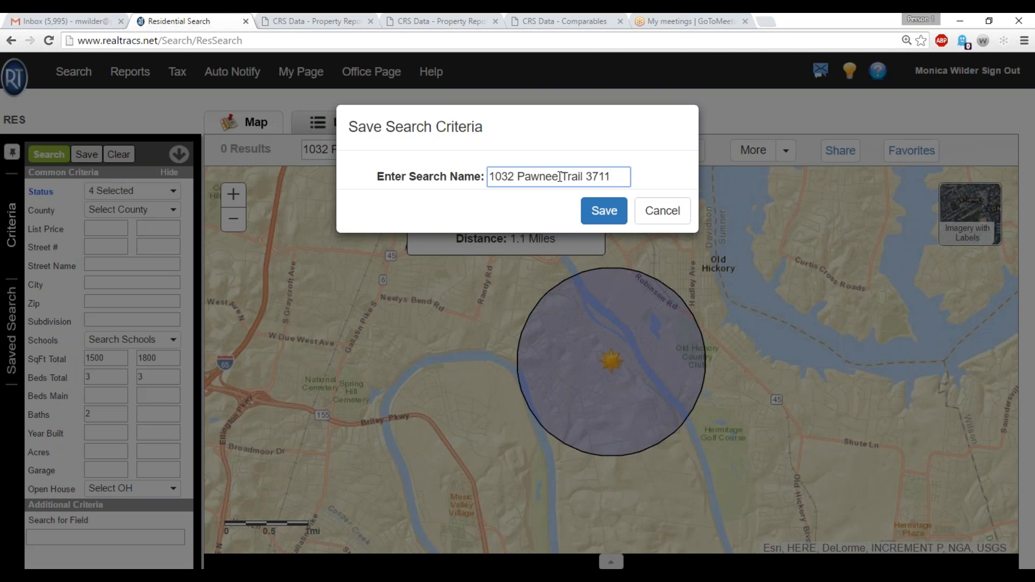
pyautogui.click(613, 216)
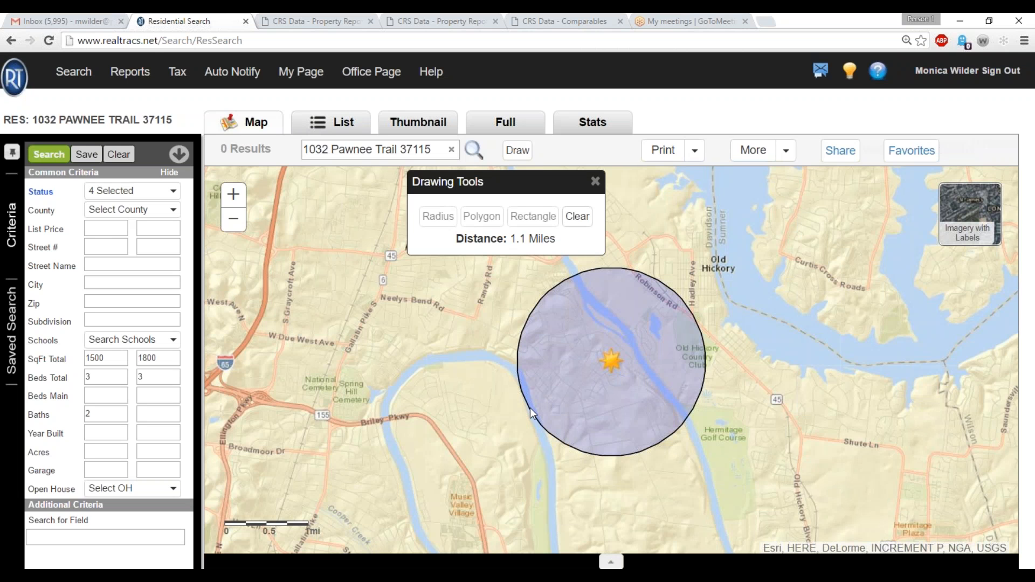
# Select the subject property's entry among the saved searches, then return to the criteria and run the search.
pyautogui.click(13, 358)
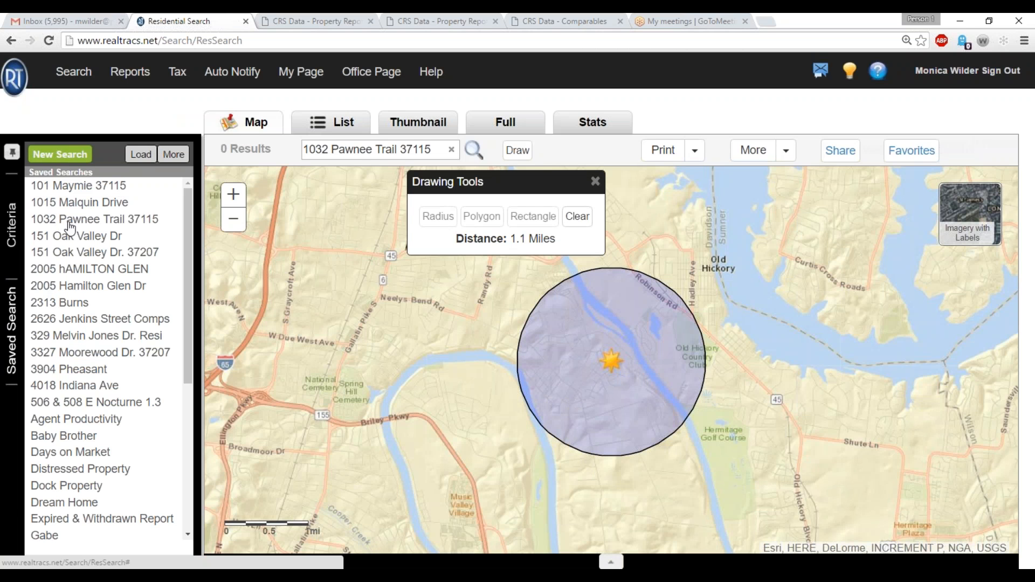
pyautogui.click(69, 222)
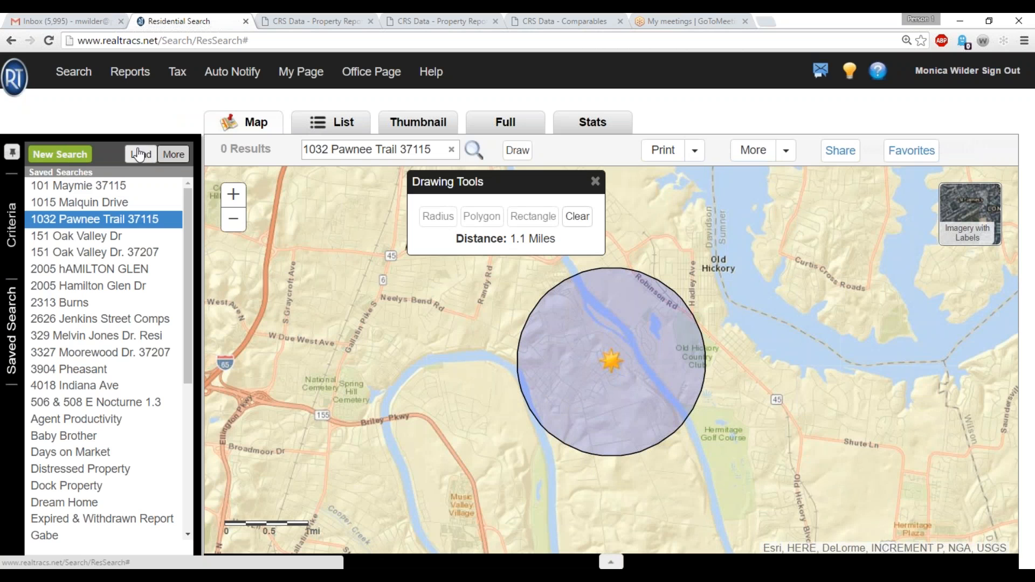
pyautogui.click(11, 235)
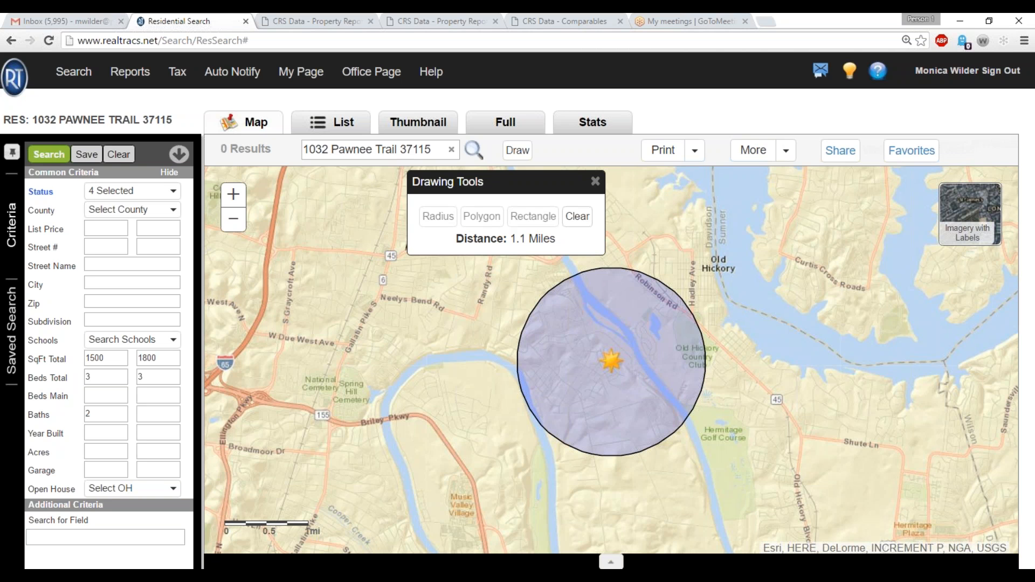
pyautogui.click(49, 159)
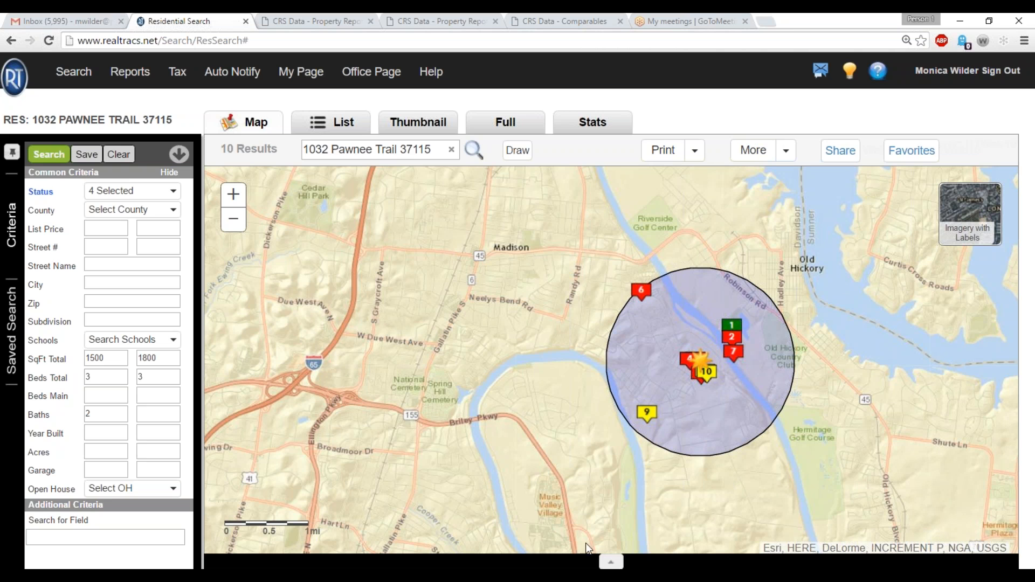
# Review the listing status and date ranges, and view the summaries of map results 6 and 1.
pyautogui.click(157, 191)
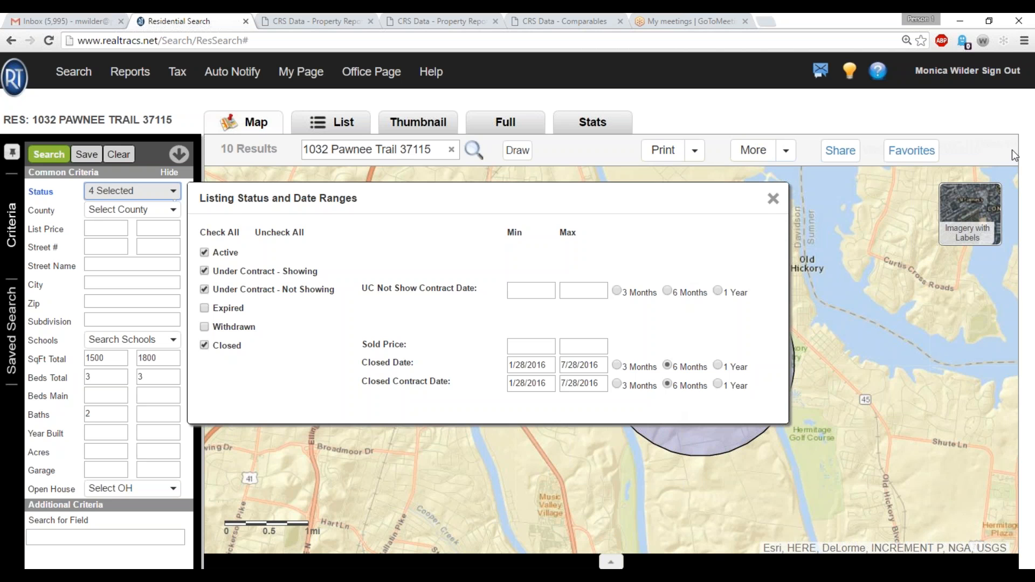
pyautogui.click(773, 199)
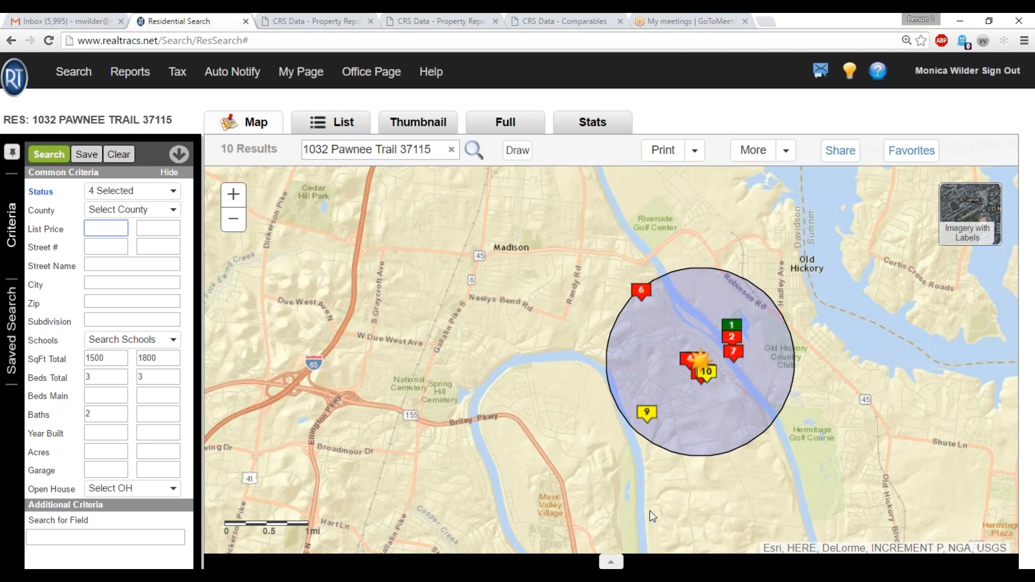
pyautogui.click(641, 292)
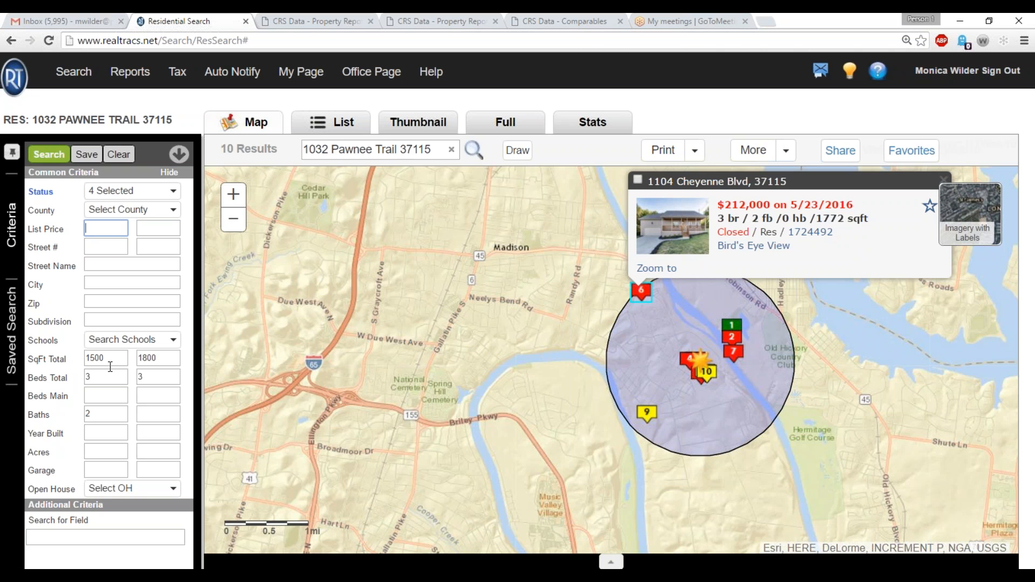
pyautogui.click(739, 325)
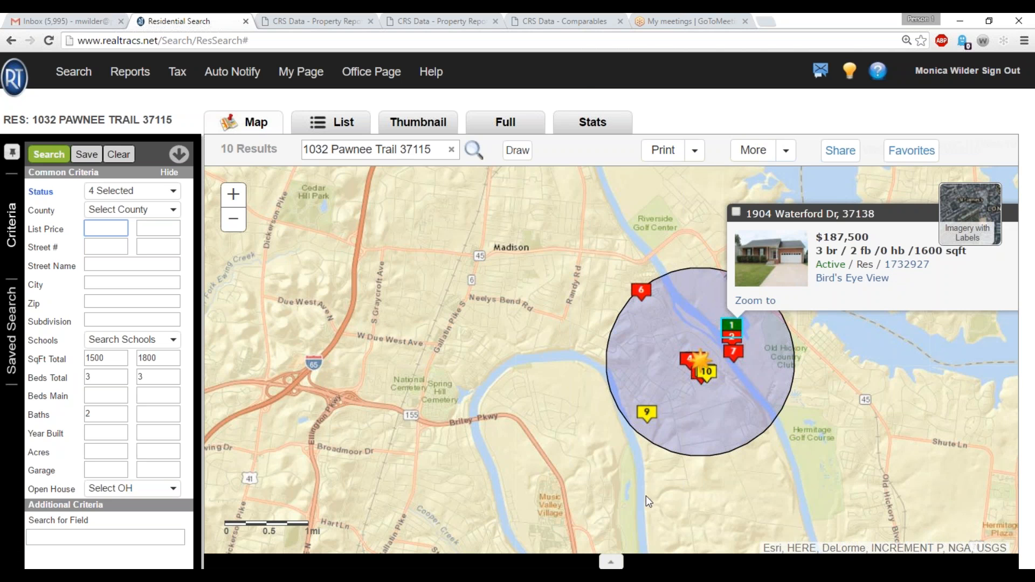
# Switch to Calculator, clear its calculation history and close it.
pyautogui.hotkey('alt', 'Tab')
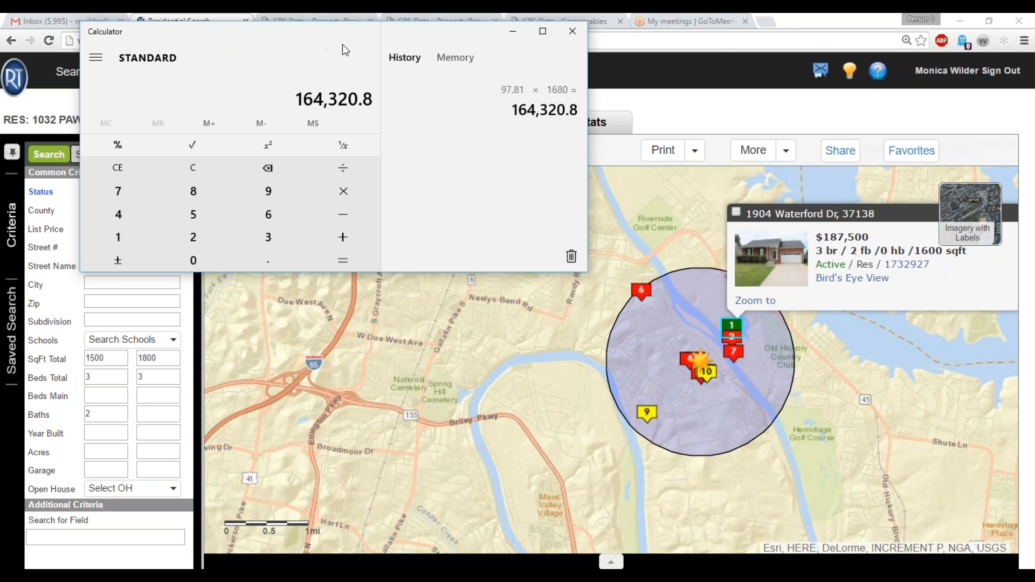
pyautogui.click(571, 256)
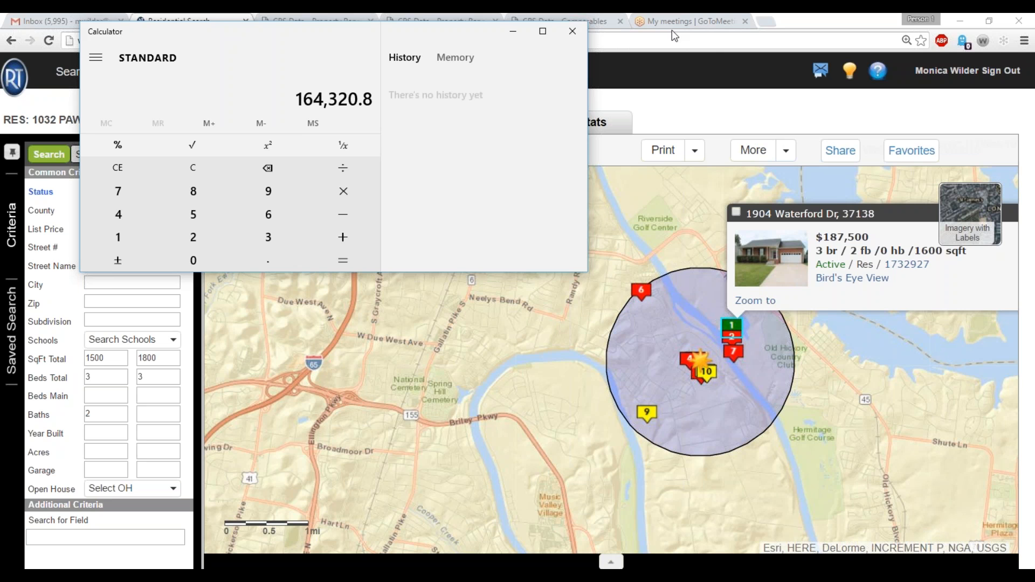
pyautogui.click(575, 31)
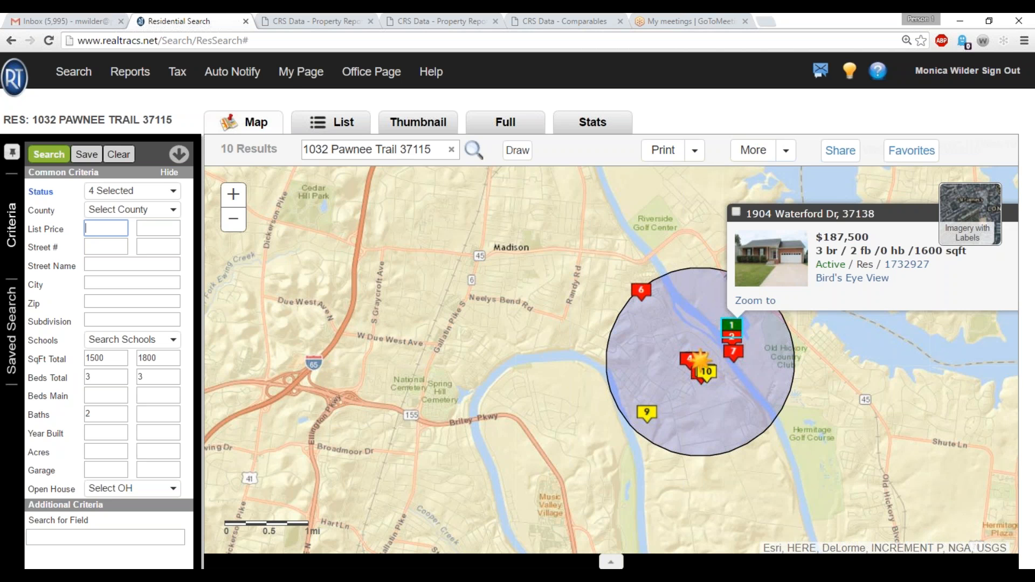
# Show the search results as a list, select all the listings and generate a CMA report for them.
pyautogui.click(334, 124)
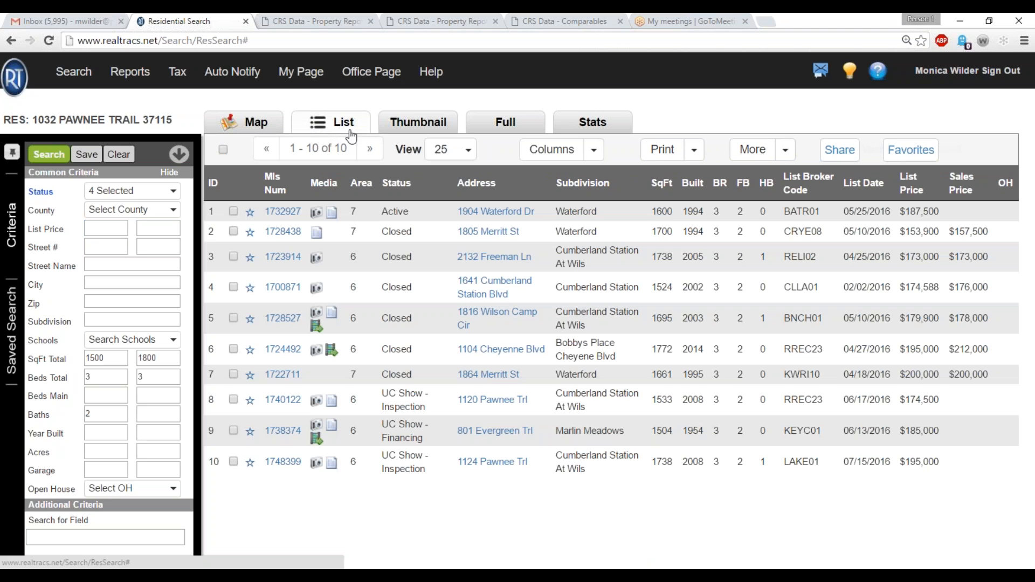
pyautogui.click(222, 150)
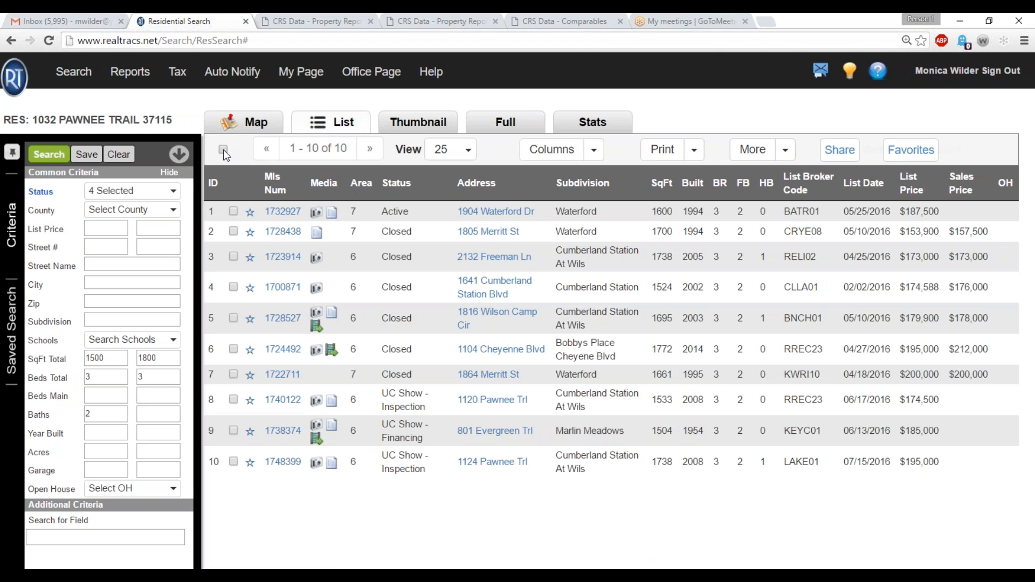
pyautogui.click(787, 154)
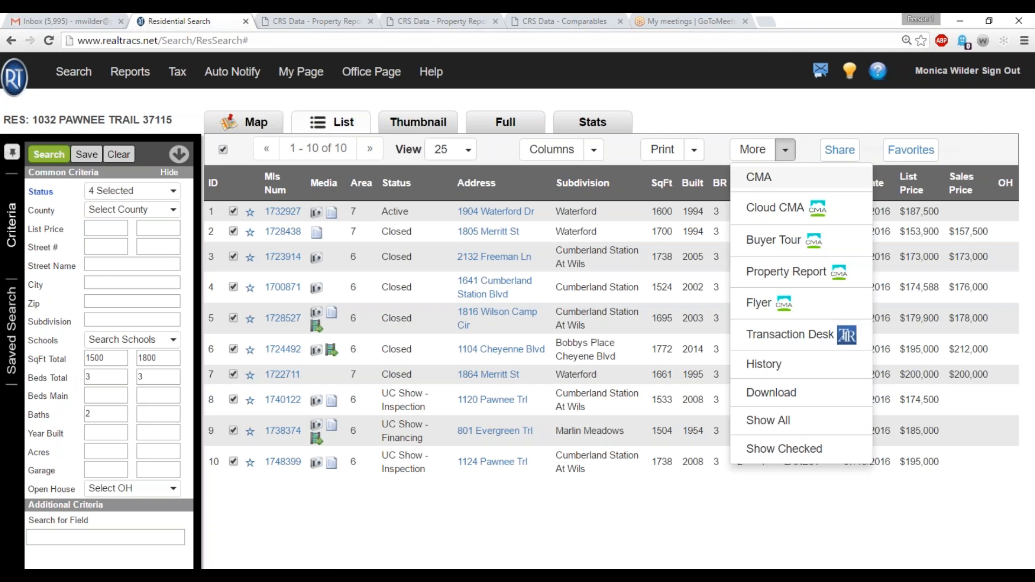
pyautogui.click(761, 178)
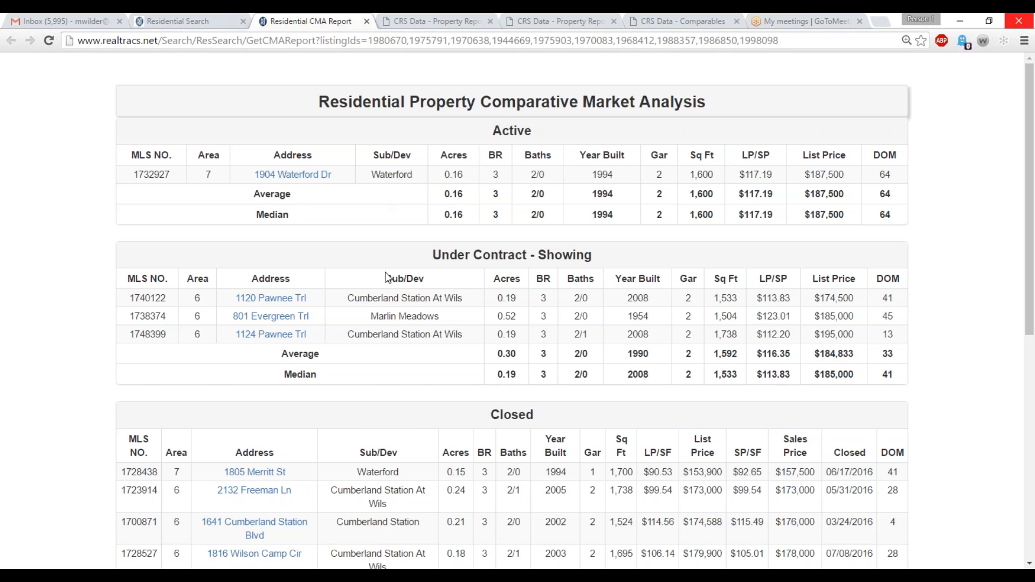
# Review the CMA report down to the closed sales averages, and multiply 1680 by 108.79 in Calculator to estimate the subject property's value.
pyautogui.scroll(-3, 387, 276)
pyautogui.scroll(3, 469, 276)
pyautogui.scroll(-3, 773, 362)
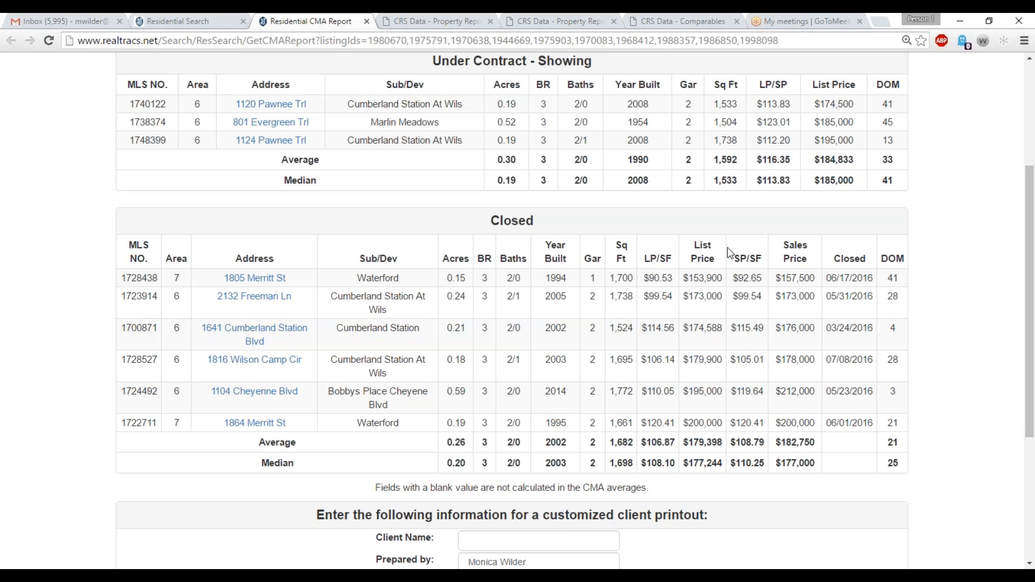
pyautogui.scroll(-2, 727, 257)
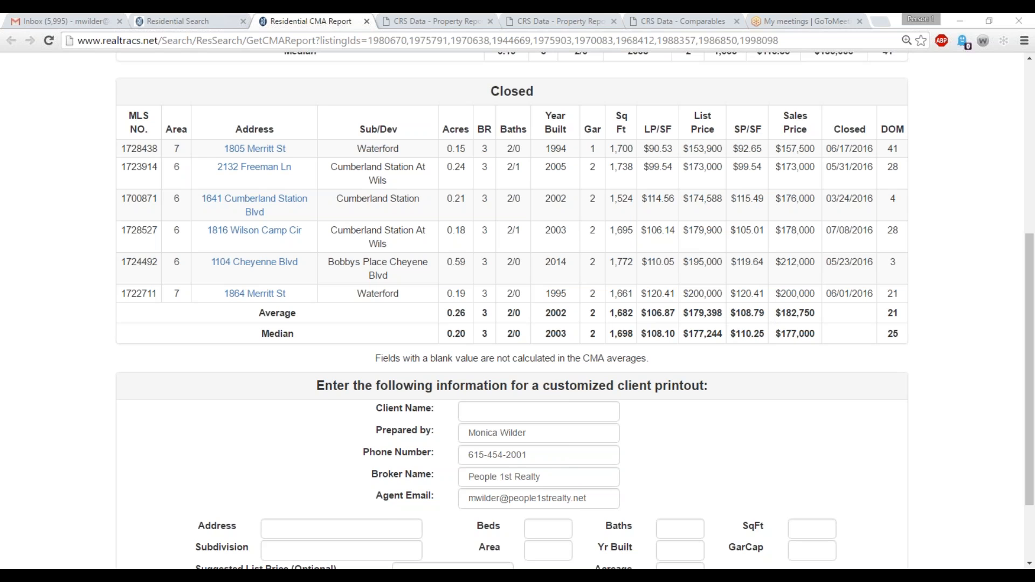
pyautogui.click(15, 578)
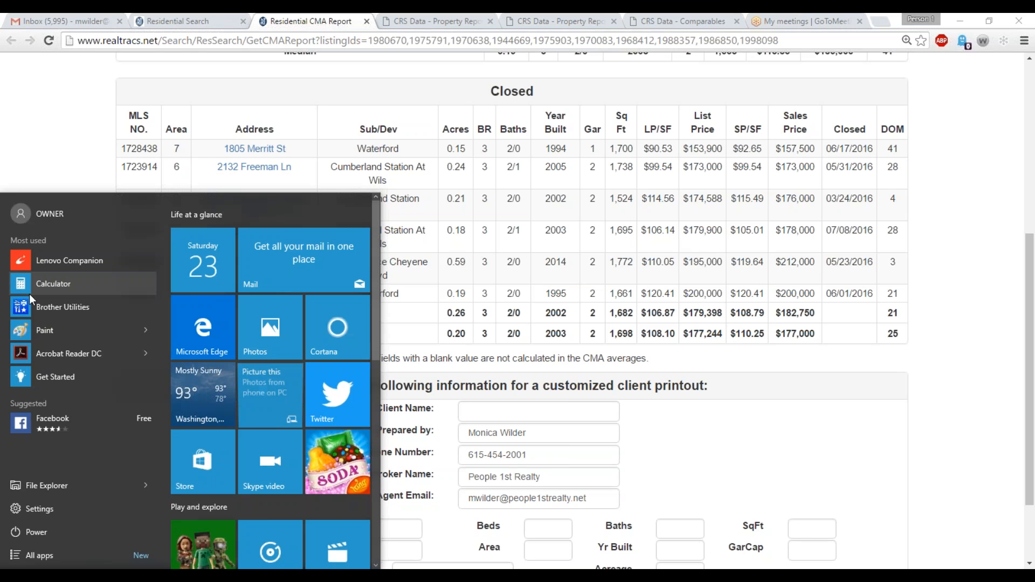
pyautogui.click(29, 291)
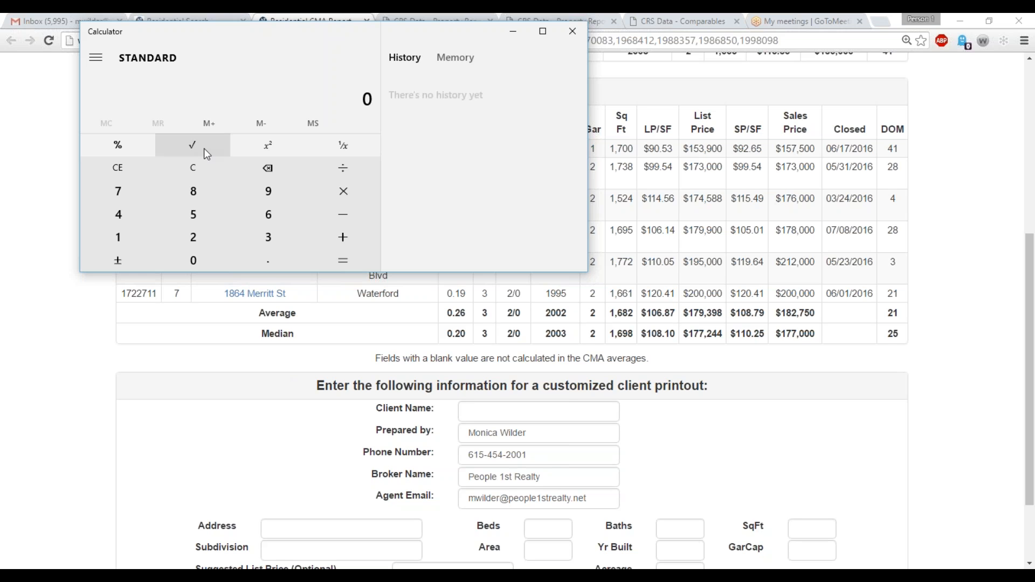
pyautogui.write('1680')
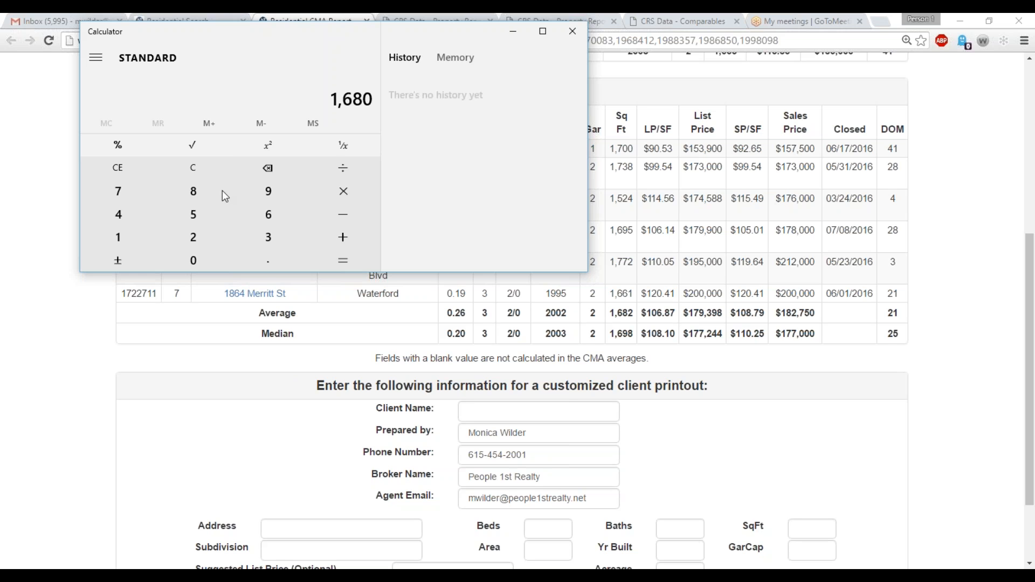
pyautogui.write('*')
pyautogui.write('108.')
pyautogui.write('79')
pyautogui.press('Return')
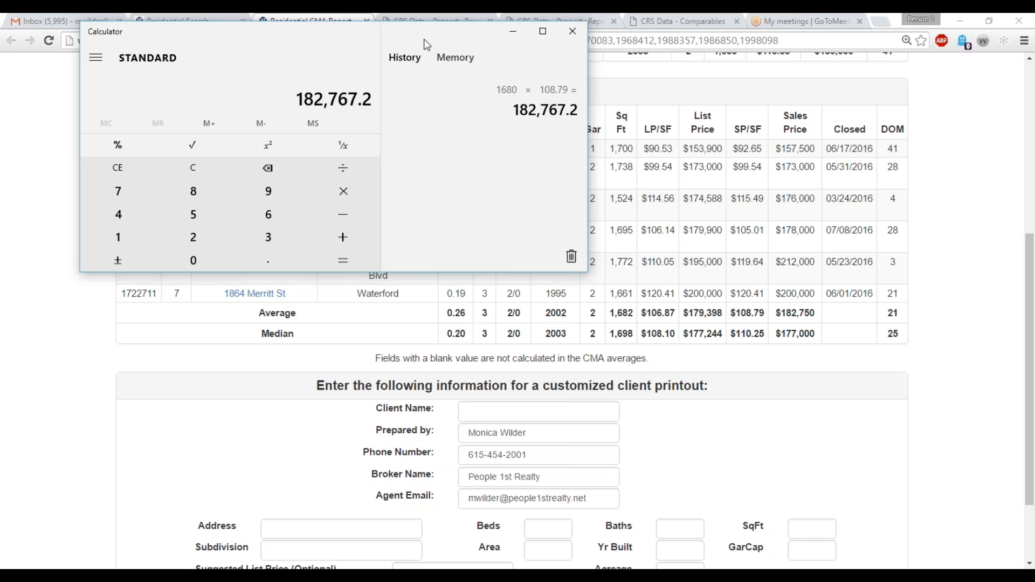
# Check the subject property's CRS report and the estimated market prices in CRS Comparables, then return to the CMA report.
pyautogui.click(413, 21)
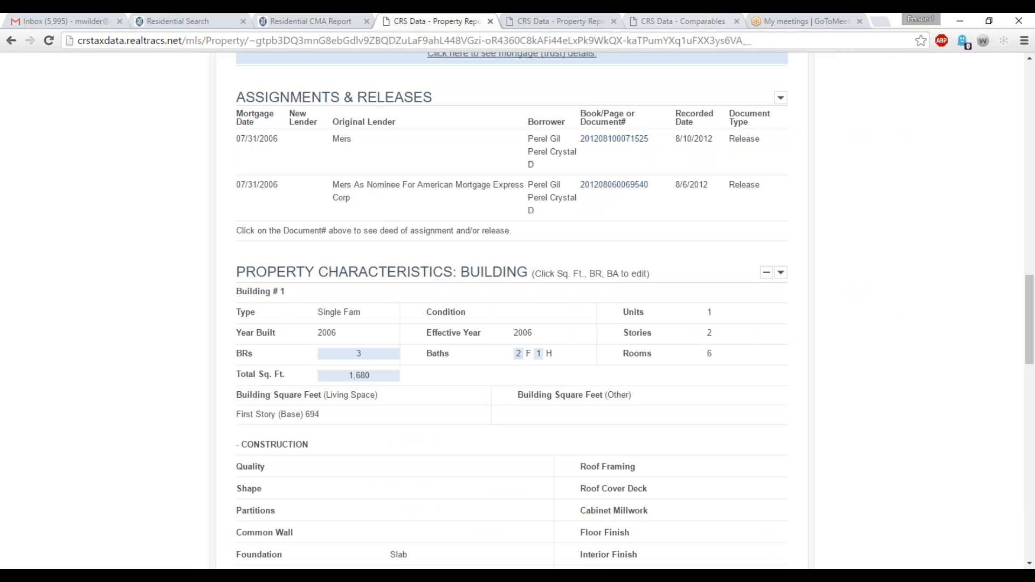
pyautogui.click(683, 21)
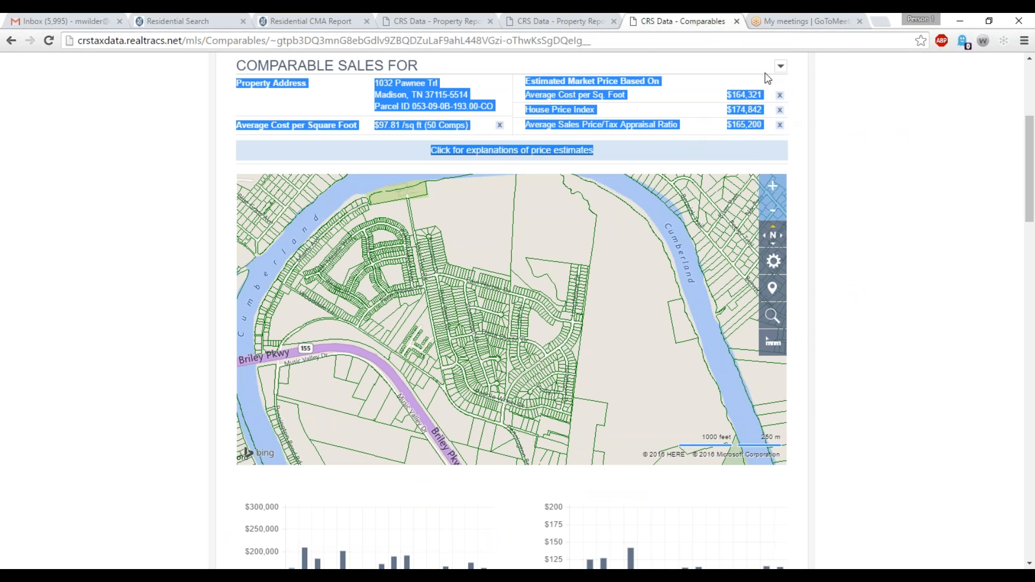
pyautogui.click(839, 142)
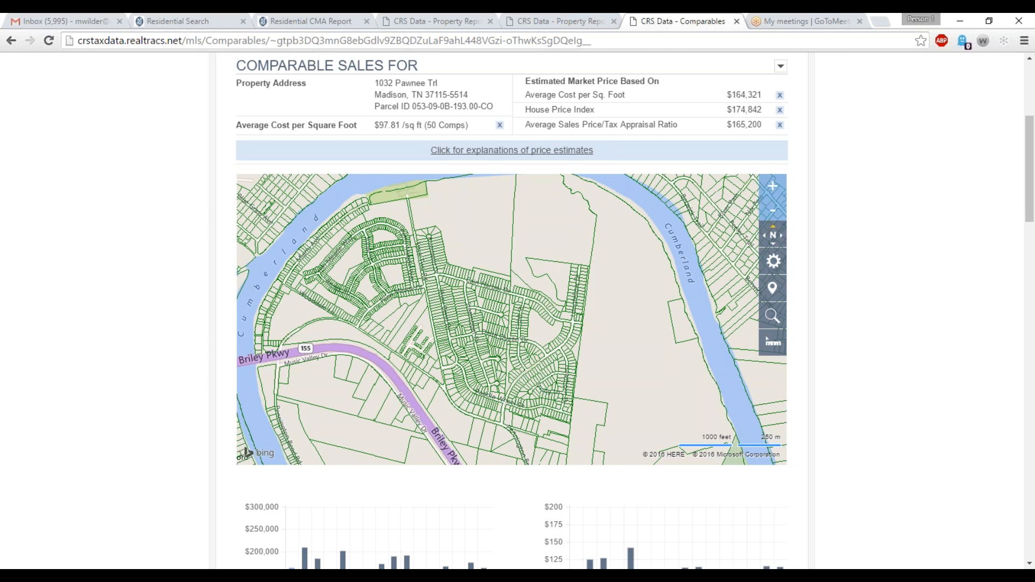
pyautogui.click(318, 21)
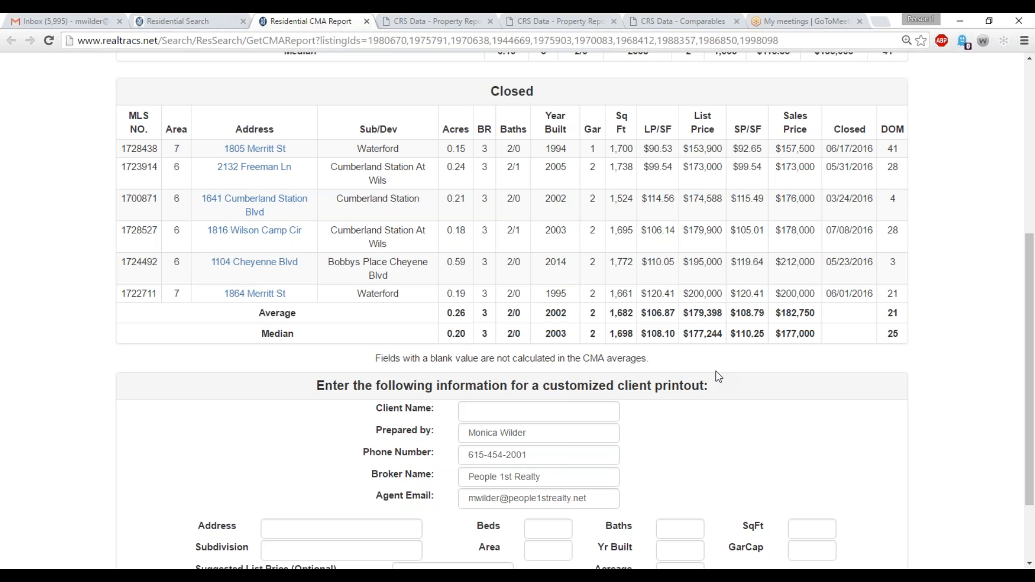
# Compare the selected listings in the search results list and on the map with the closed sales in the CMA report.
pyautogui.click(163, 18)
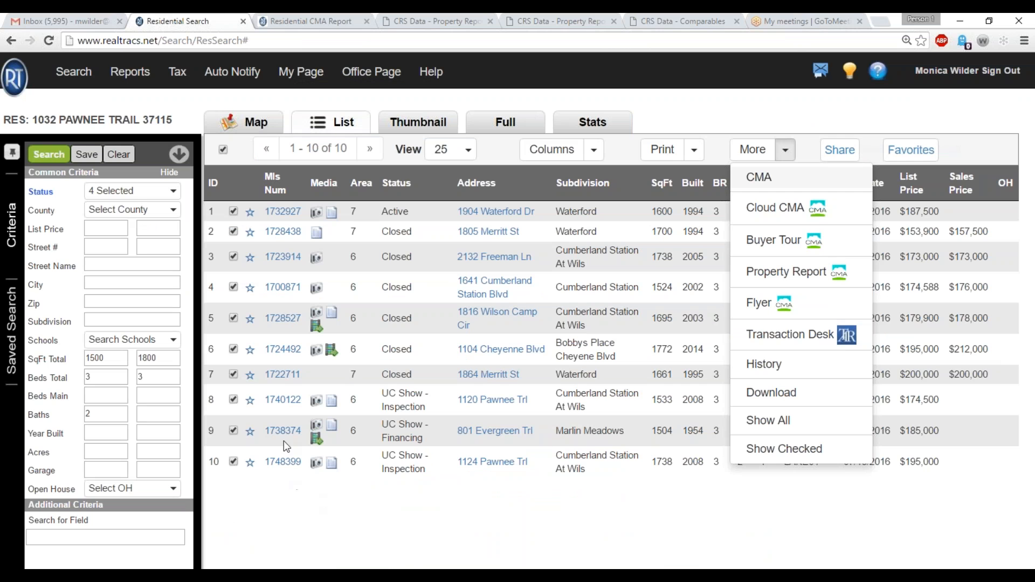
pyautogui.click(280, 237)
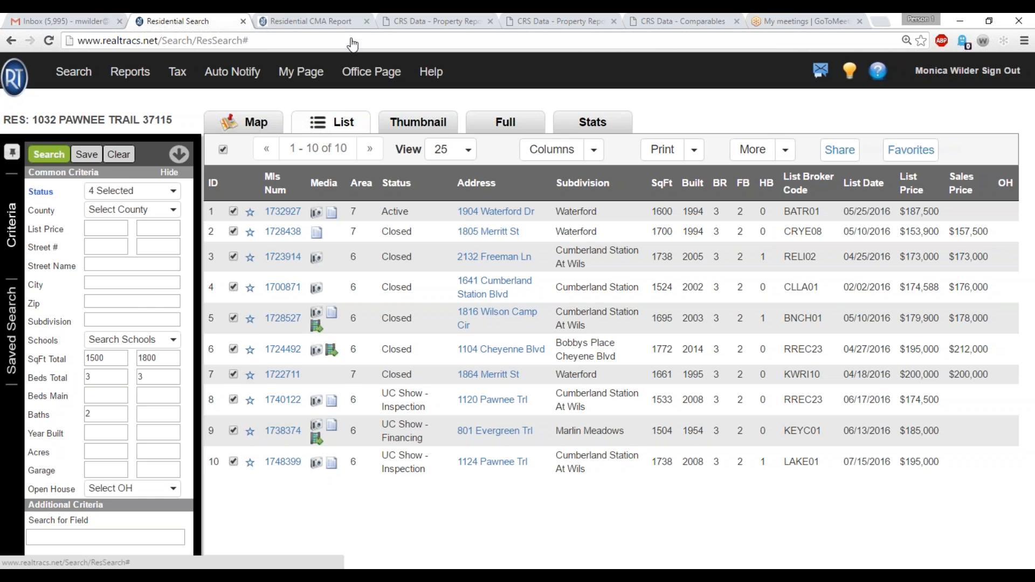
pyautogui.click(329, 21)
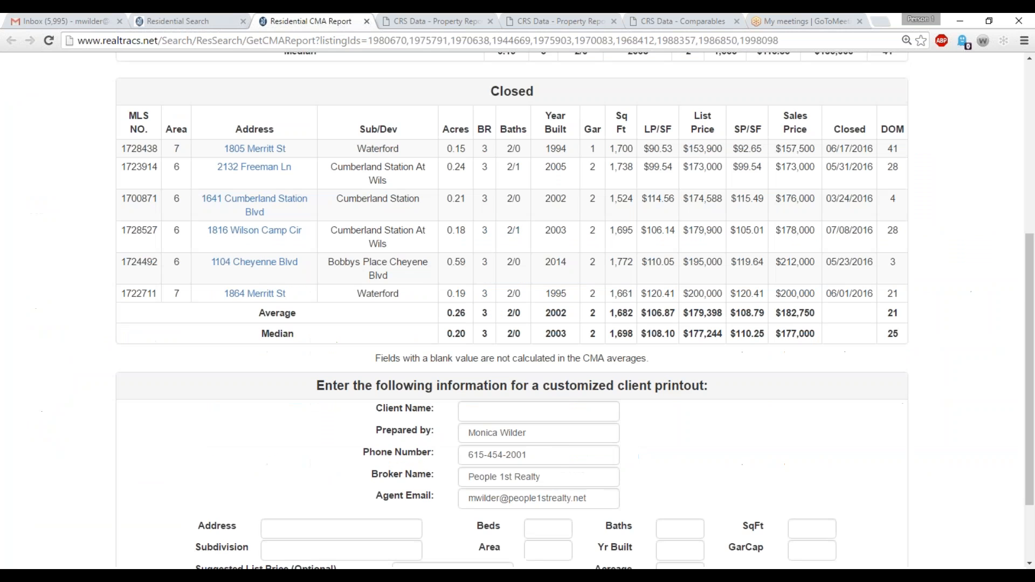
pyautogui.click(225, 19)
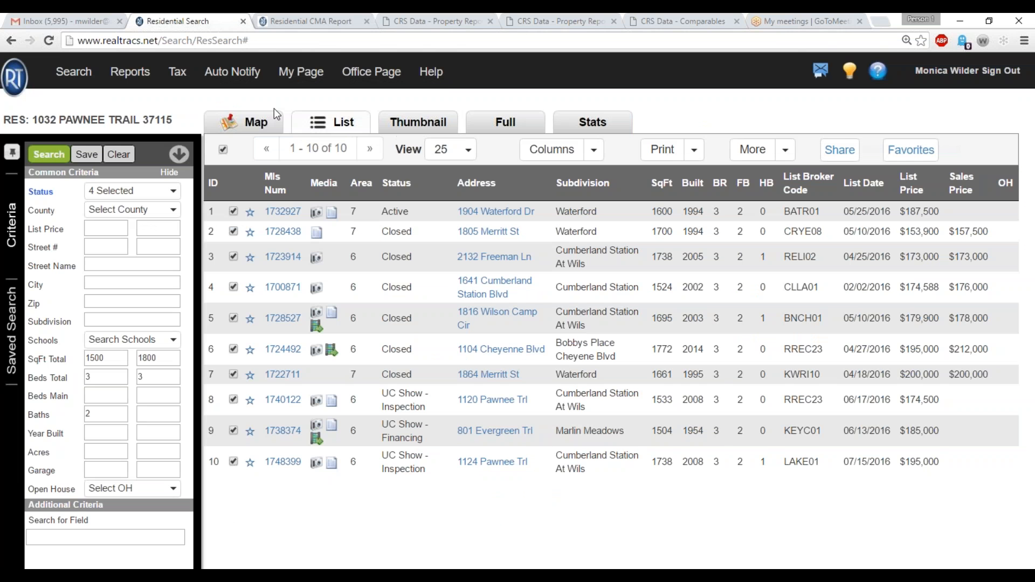
pyautogui.click(261, 130)
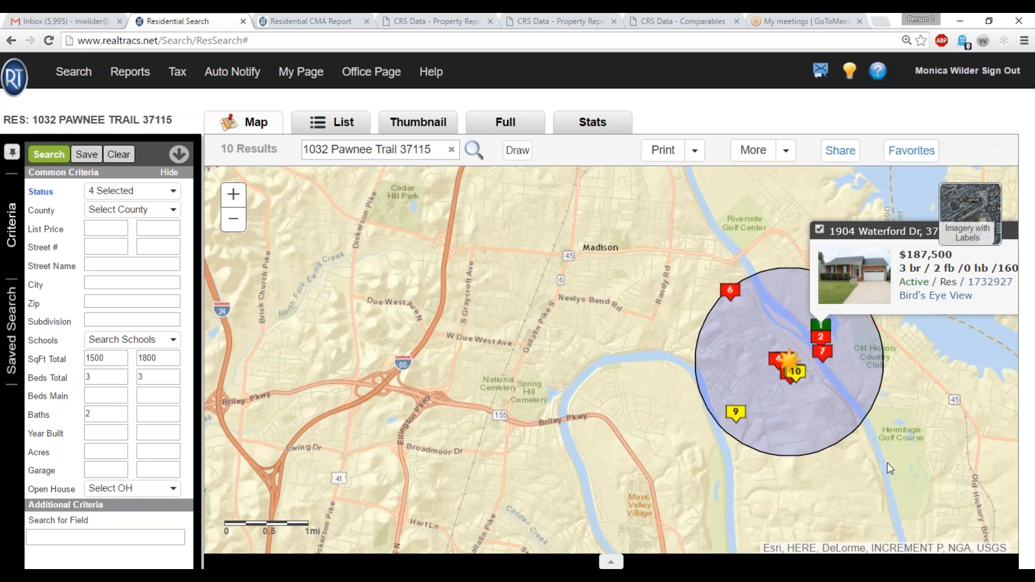
pyautogui.click(336, 20)
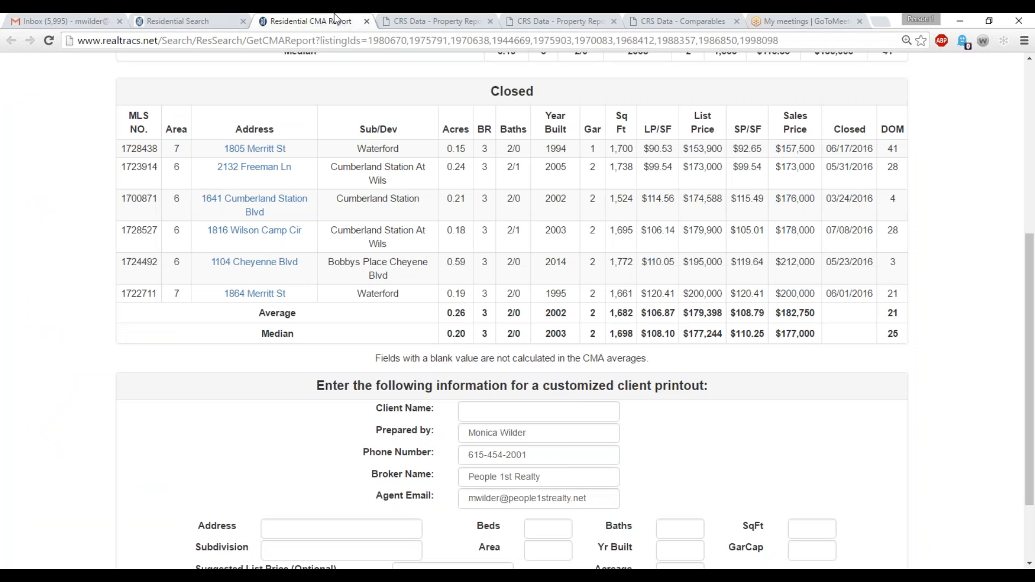